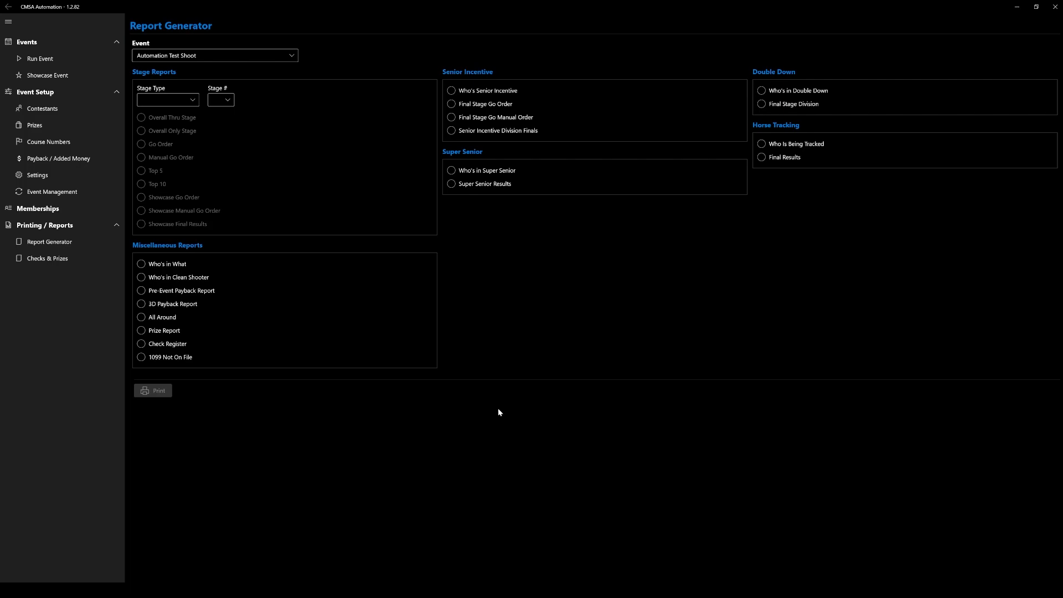
Open event management and sign in with the account's user name and password.
left_click(50, 191)
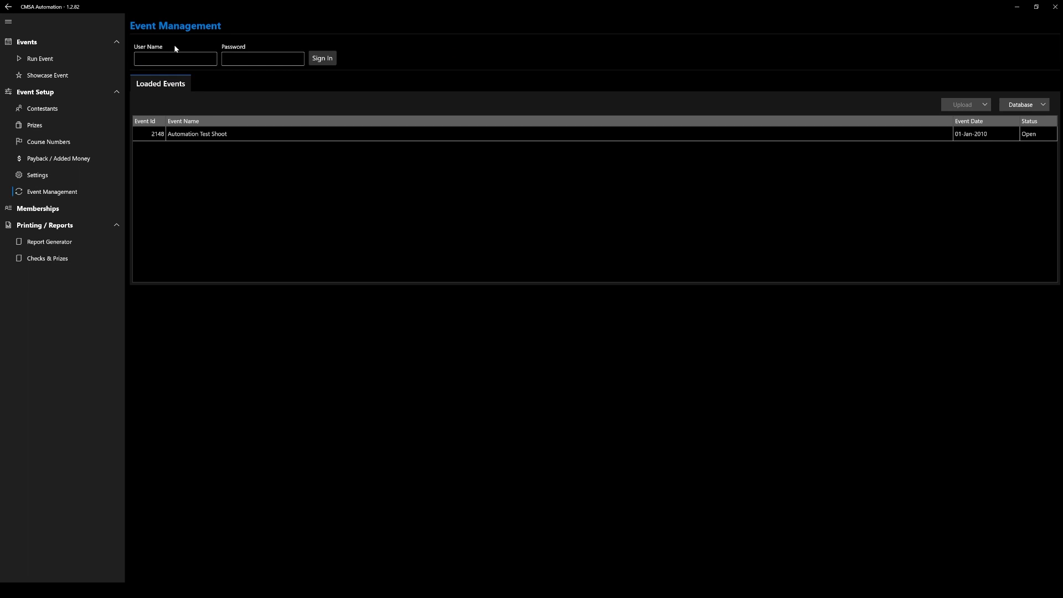
left_click(180, 59)
left_click(225, 62)
type("*********")
left_click(322, 59)
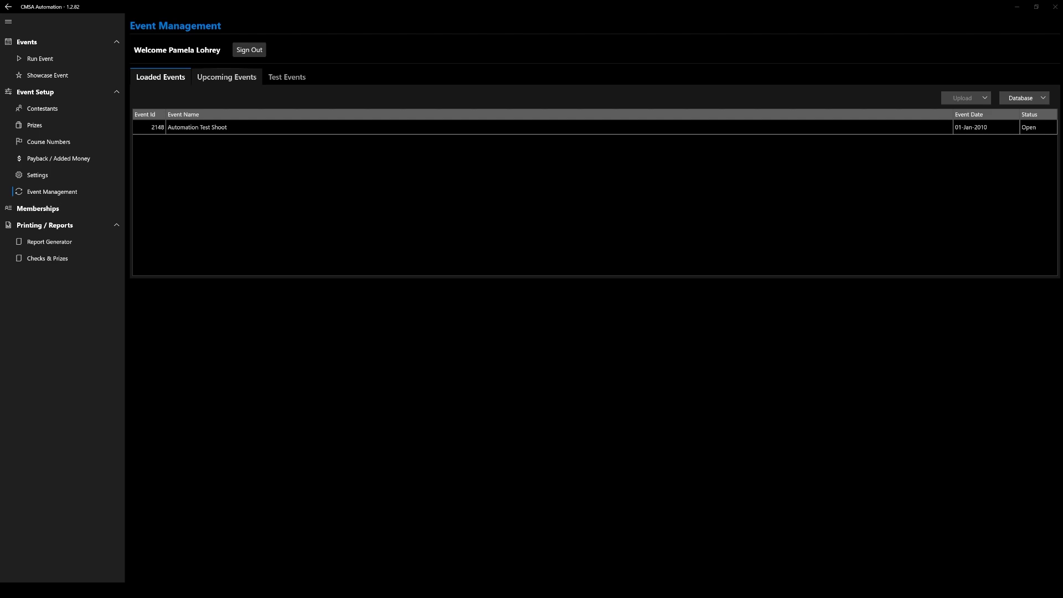
Check the upcoming and test event lists, and download the upcoming NC State events without backing up the current database.
left_click(225, 81)
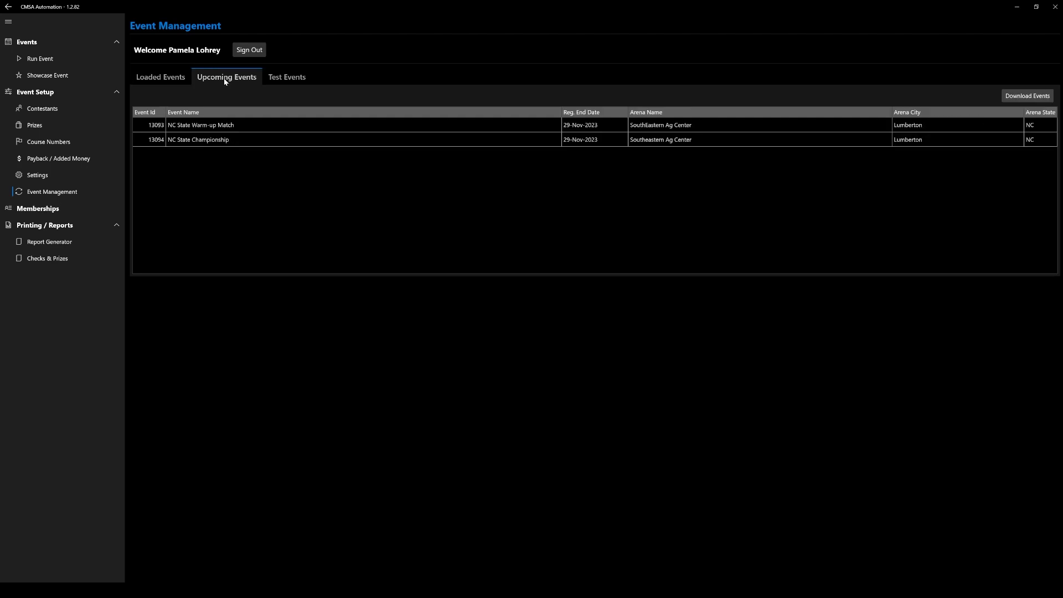
left_click(295, 79)
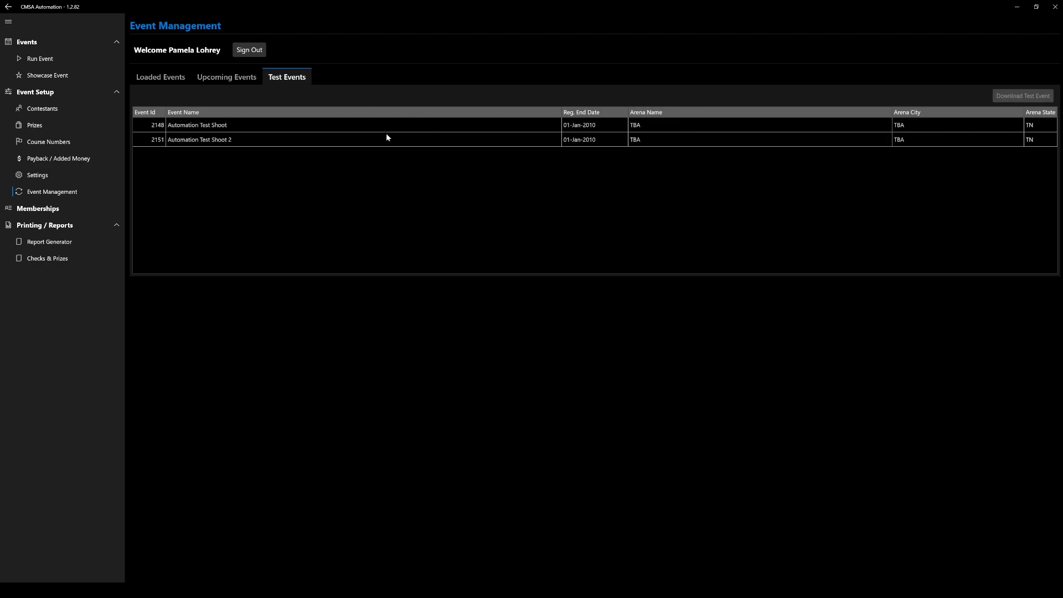
left_click(242, 79)
left_click(255, 124)
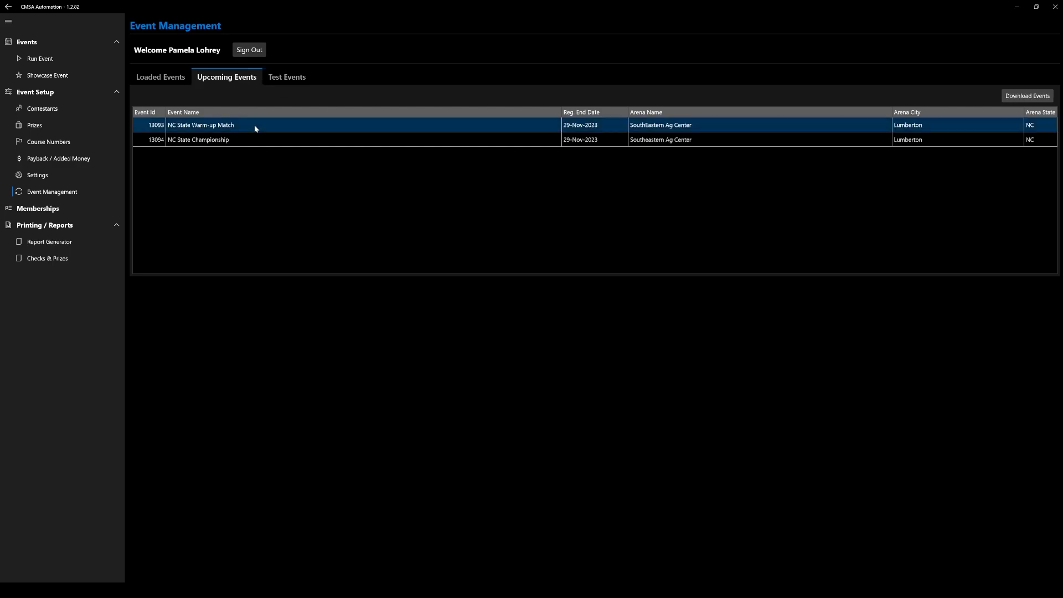
left_click(1005, 100)
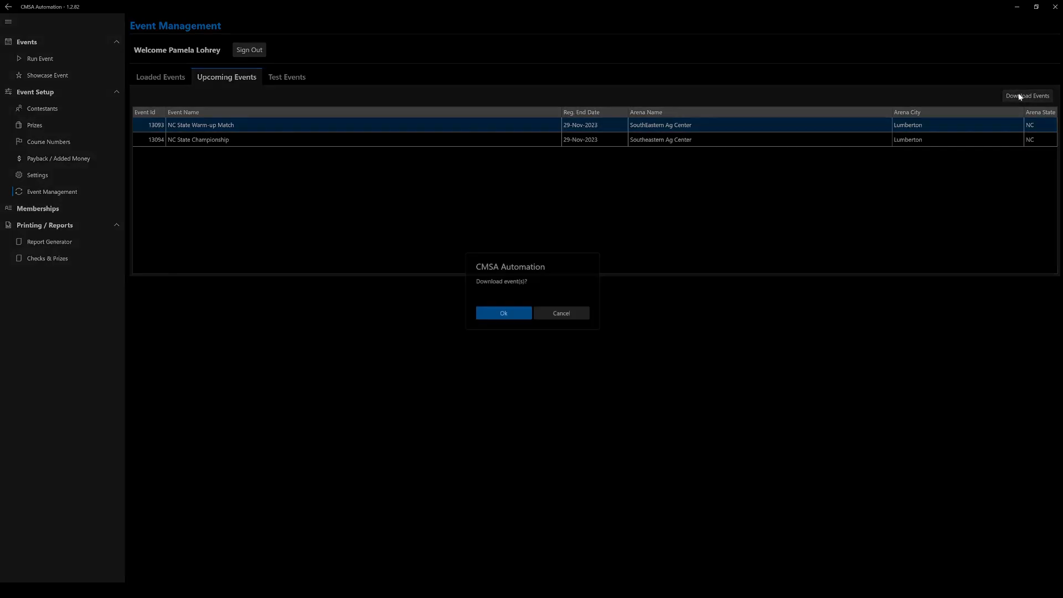
left_click(509, 318)
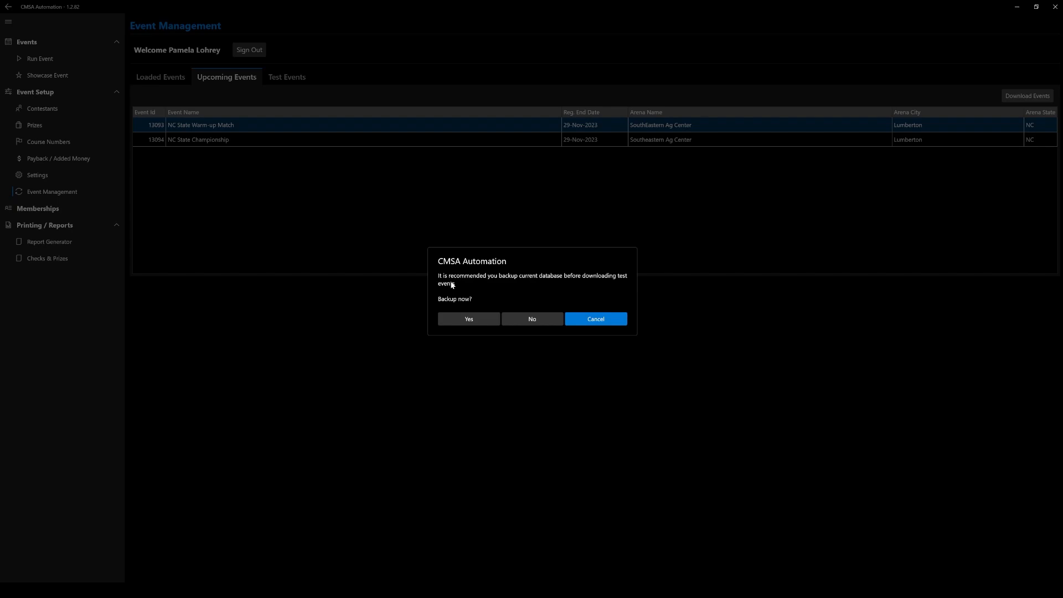
left_click(532, 319)
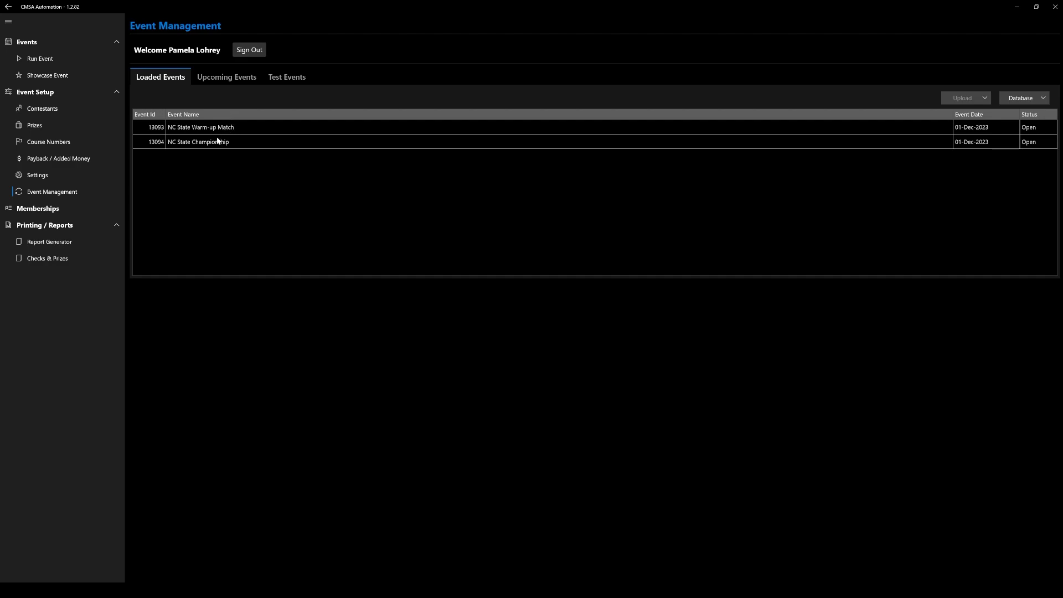
View the payback settings, assign courses 50, 51 and 53 to Main Match stages 1 to 3, and save the course numbers.
left_click(58, 160)
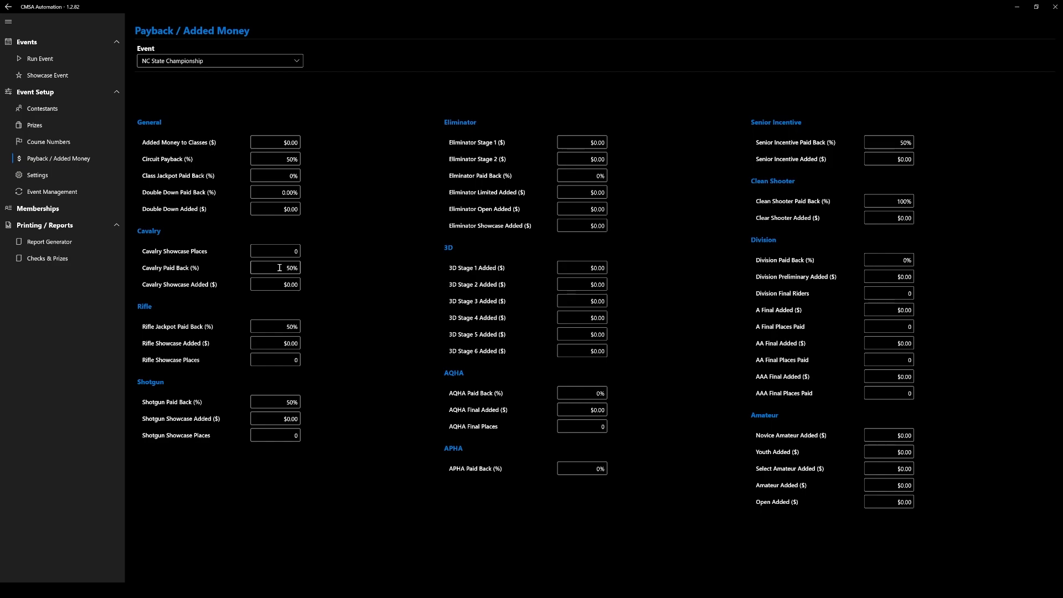
left_click(61, 142)
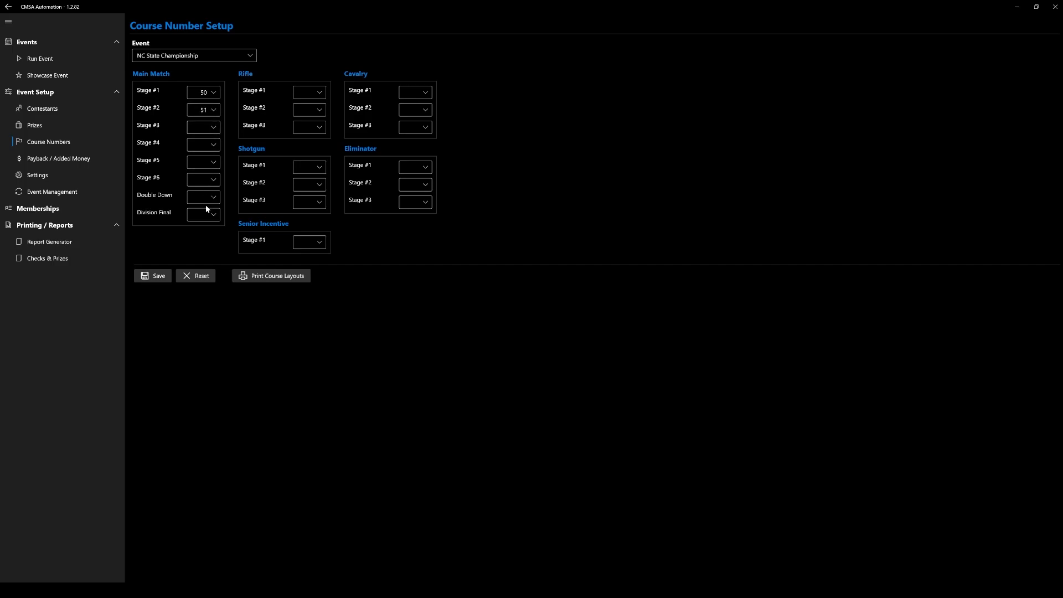
left_click(159, 278)
Generate the print layouts for the assigned courses, after trying the course number option with 45 and the all-courses option.
left_click(258, 277)
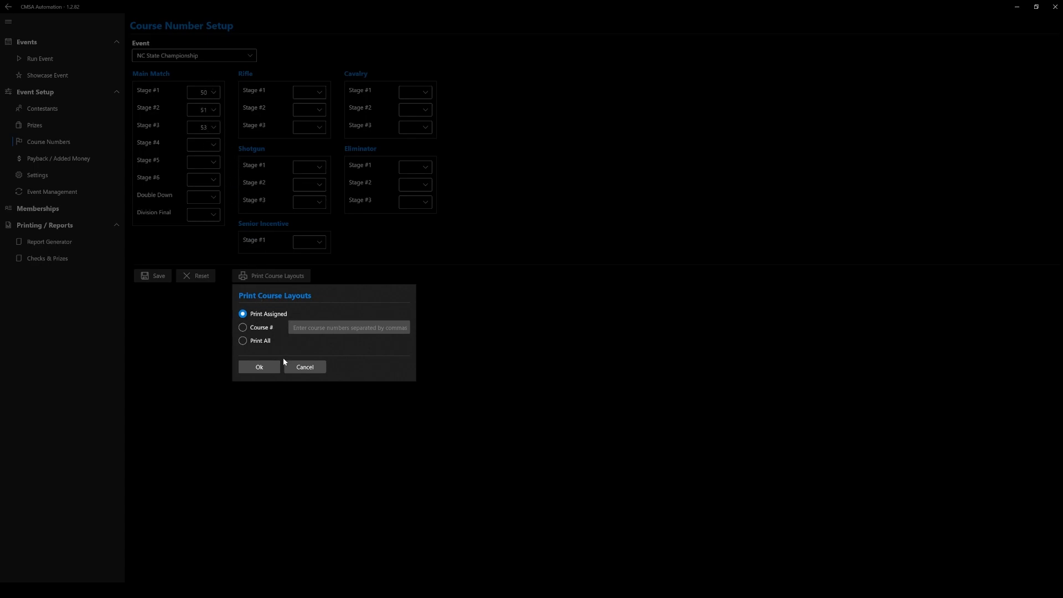
left_click(265, 329)
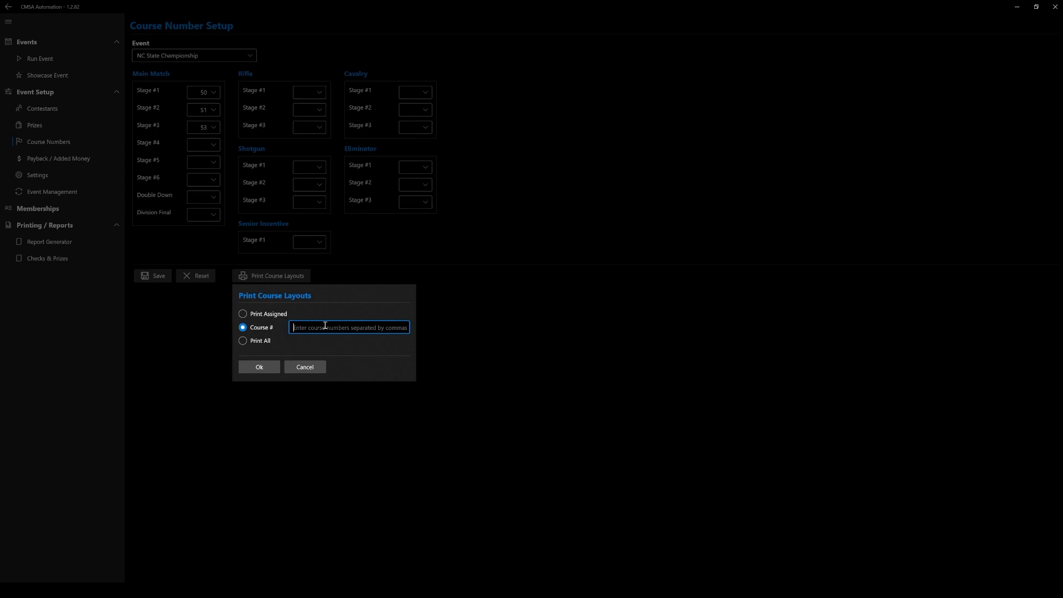
type("45")
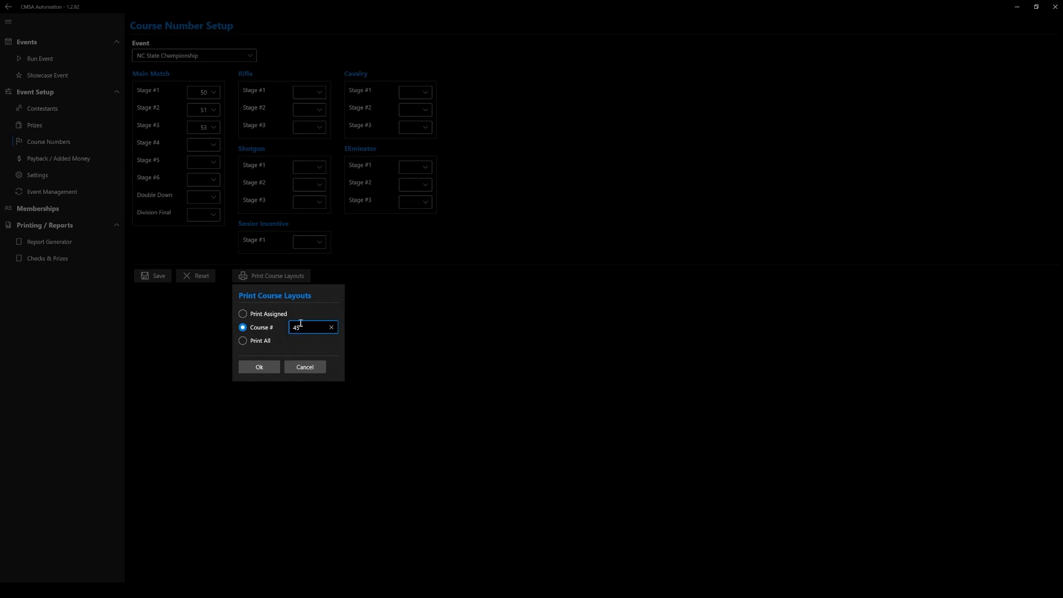
left_click(264, 342)
left_click(262, 316)
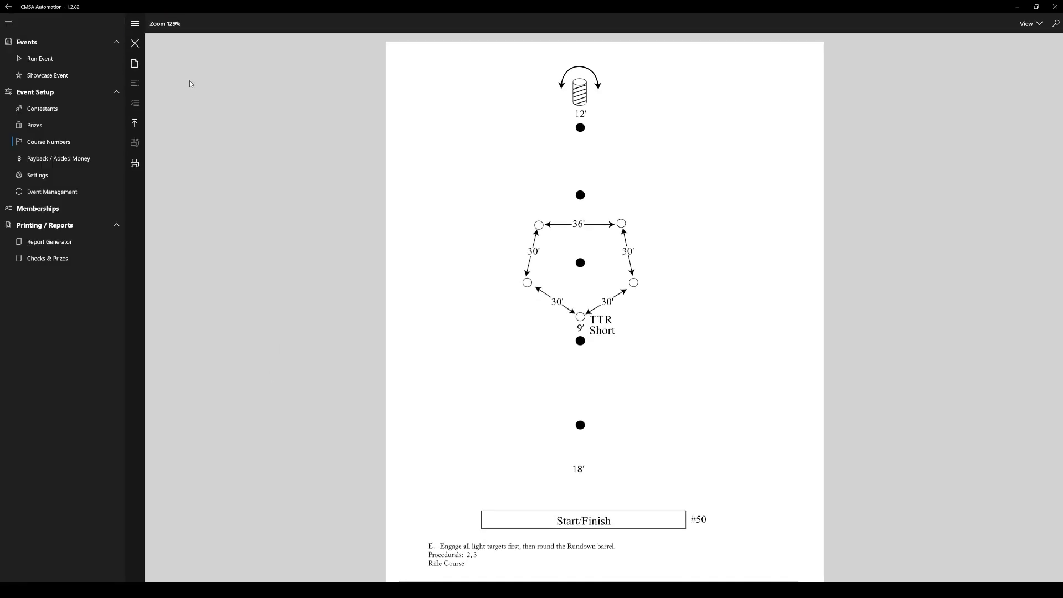
Review the pages of the assigned course layouts, check the print options, and close the preview.
scroll(525, 281, "down", 1)
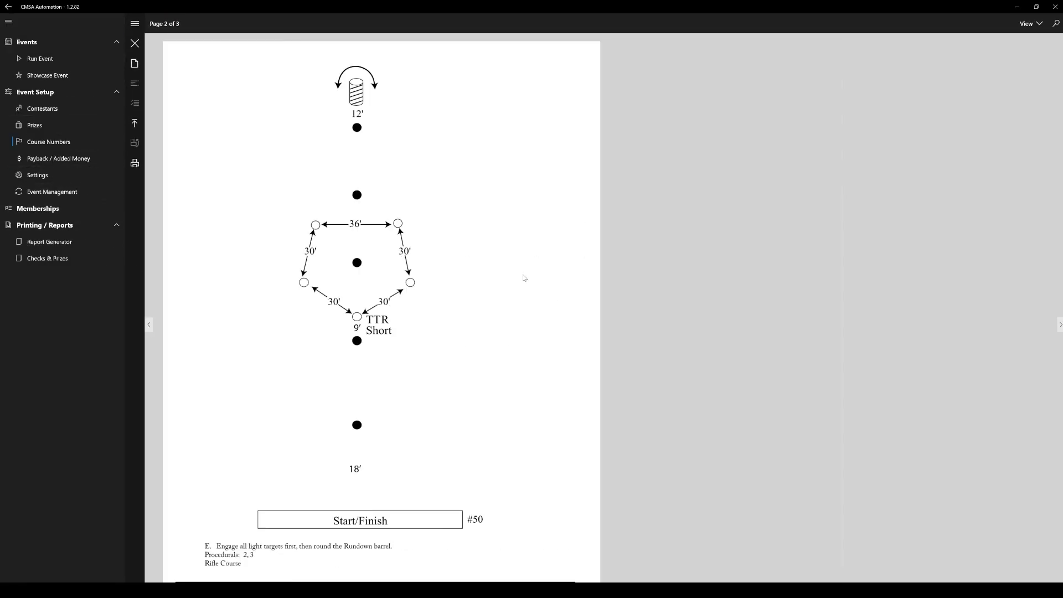
scroll(527, 284, "down", 1)
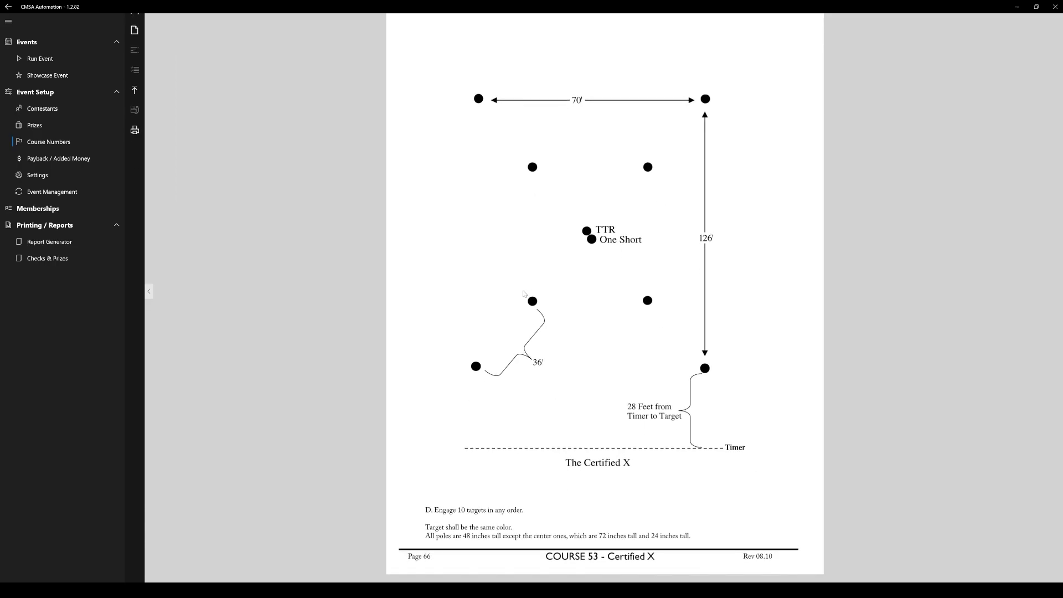
left_click(134, 130)
left_click(135, 30)
left_click(134, 15)
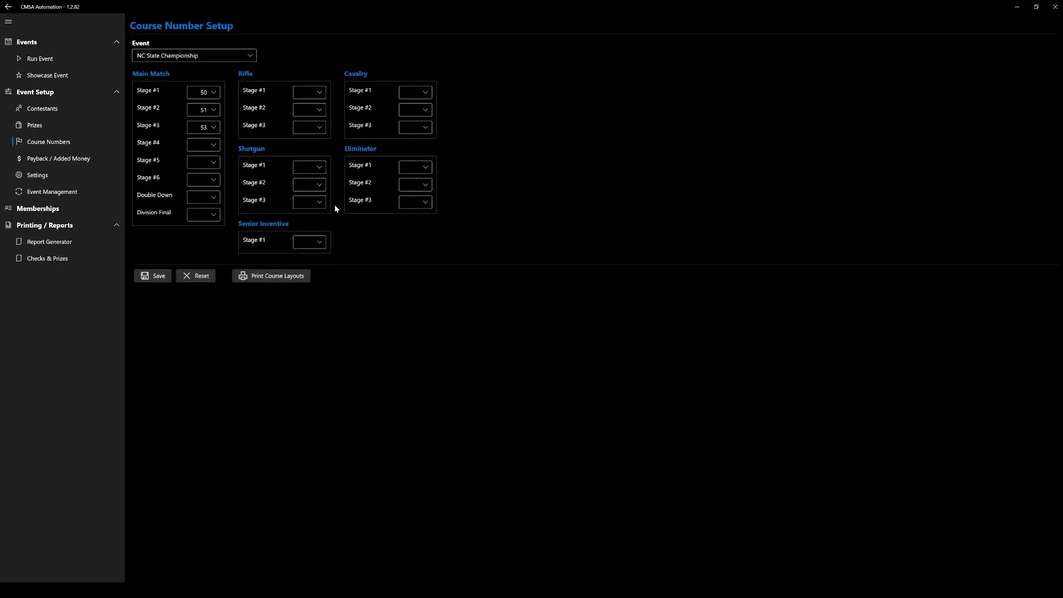
Set the timer device's port to COM5, save the setting, and test the connection by switching the timer on and off.
left_click(58, 177)
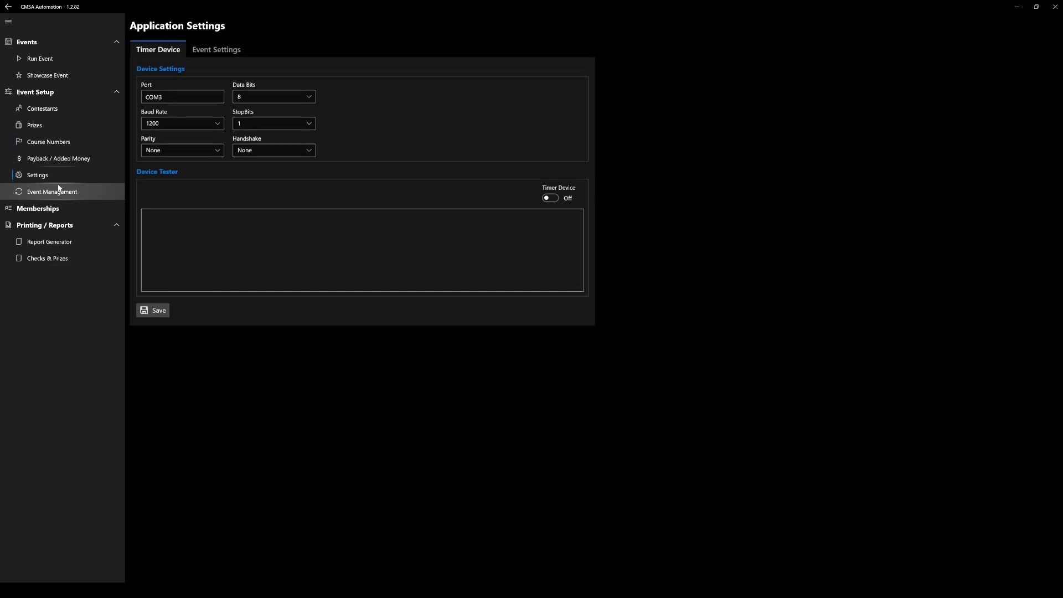
left_click(182, 97)
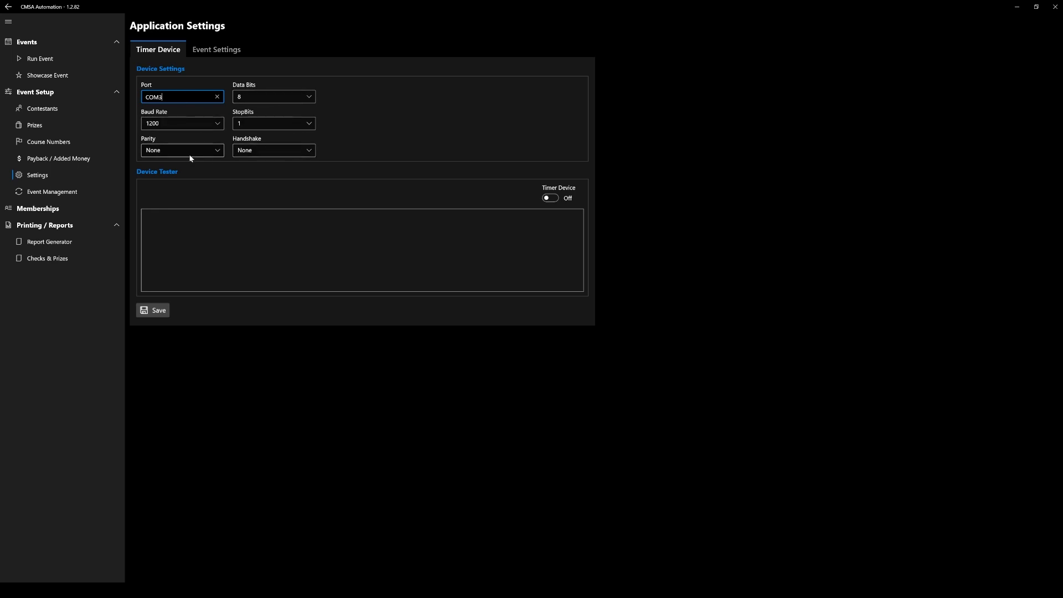
key("BackSpace")
type("5")
left_click(139, 313)
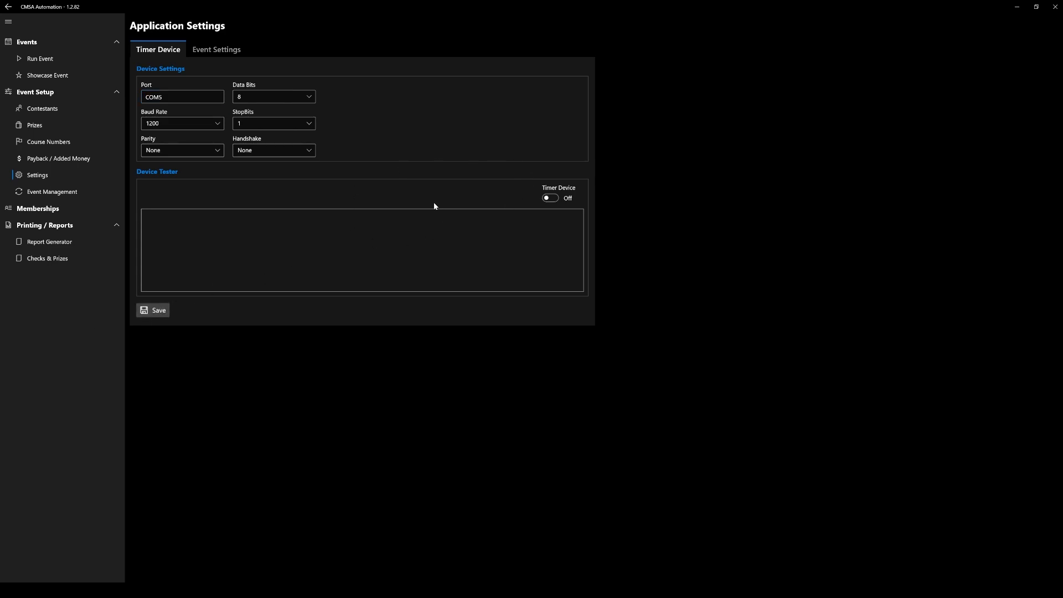
left_click(550, 198)
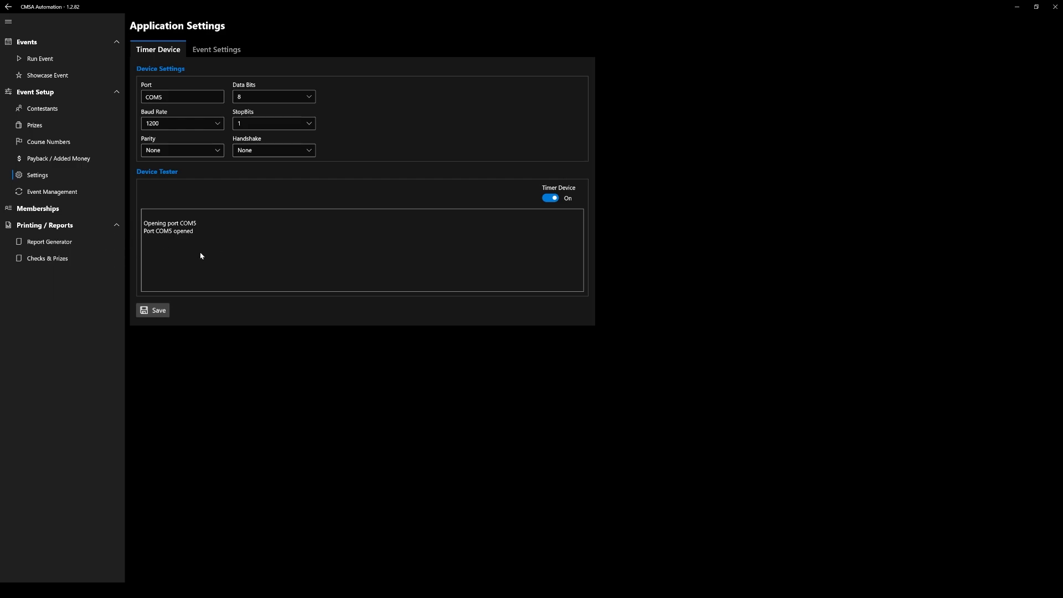
left_click(550, 198)
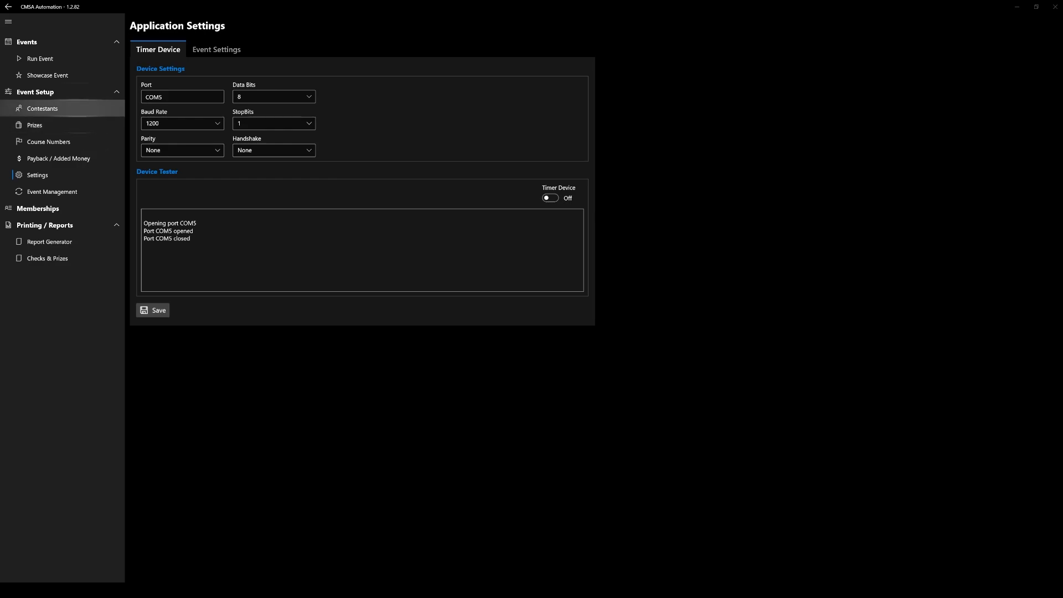
Show the contestants of the NC State Championship and search for one by CMSA number.
left_click(51, 110)
left_click(238, 61)
left_click(222, 68)
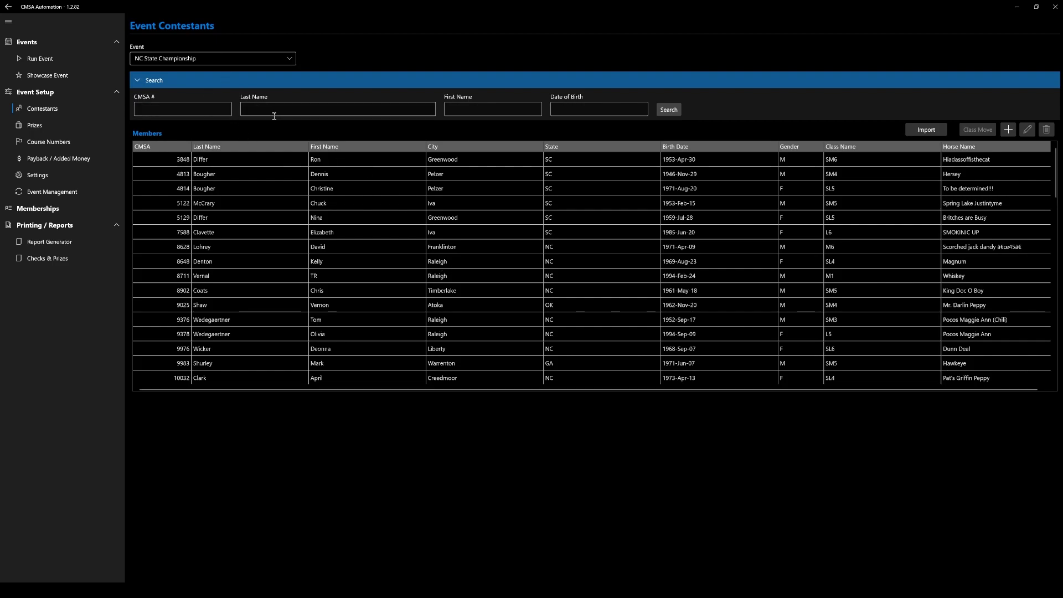
left_click(212, 105)
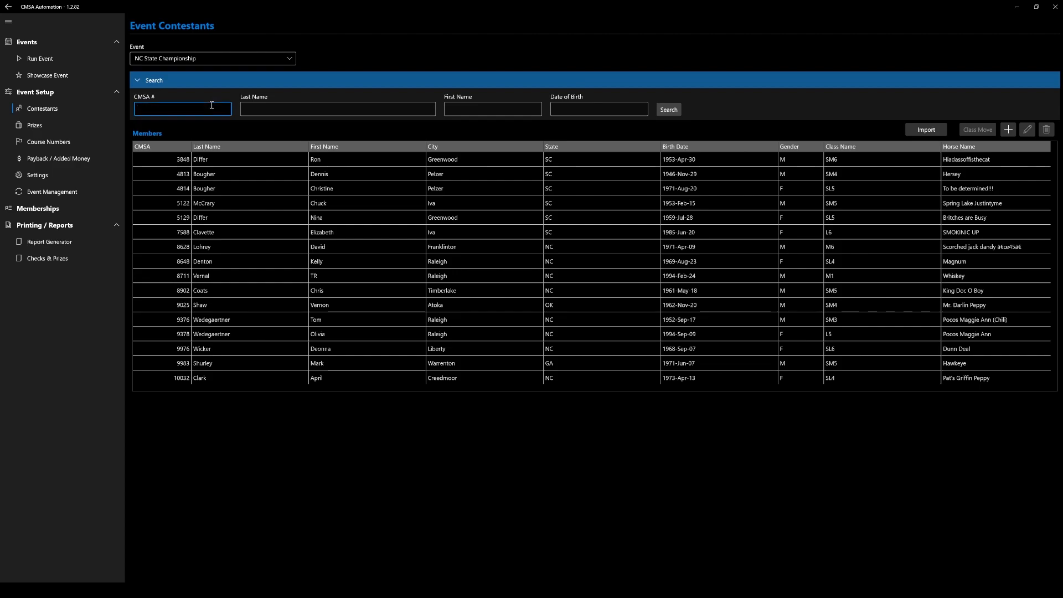
type("8648")
key("Return")
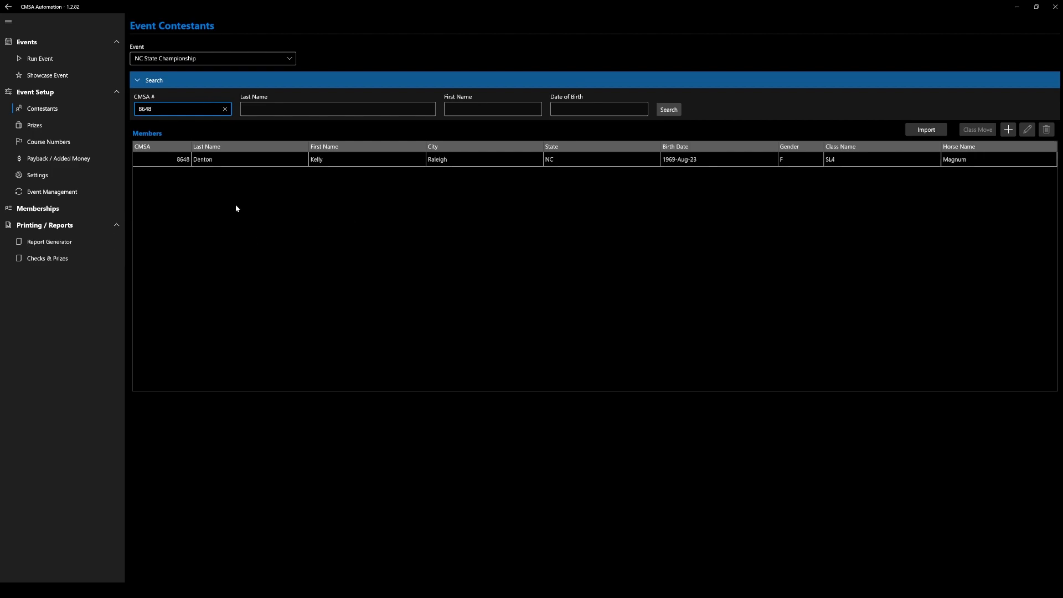
Search the contestants by last name instead, view the first match's entry, and close it without changes.
left_click(225, 108)
left_click(329, 112)
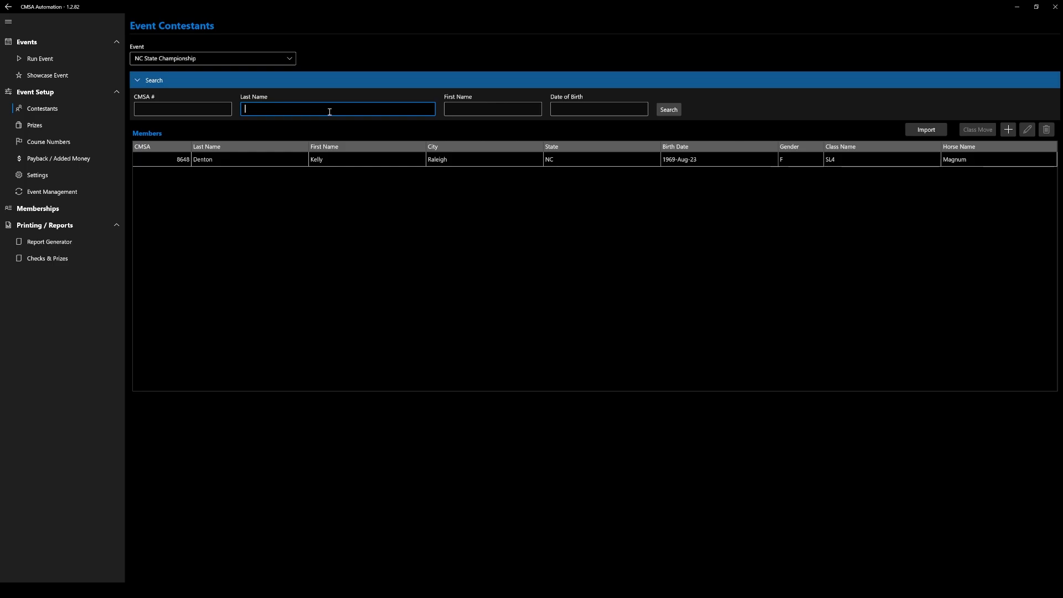
type("lohrey")
key("Return")
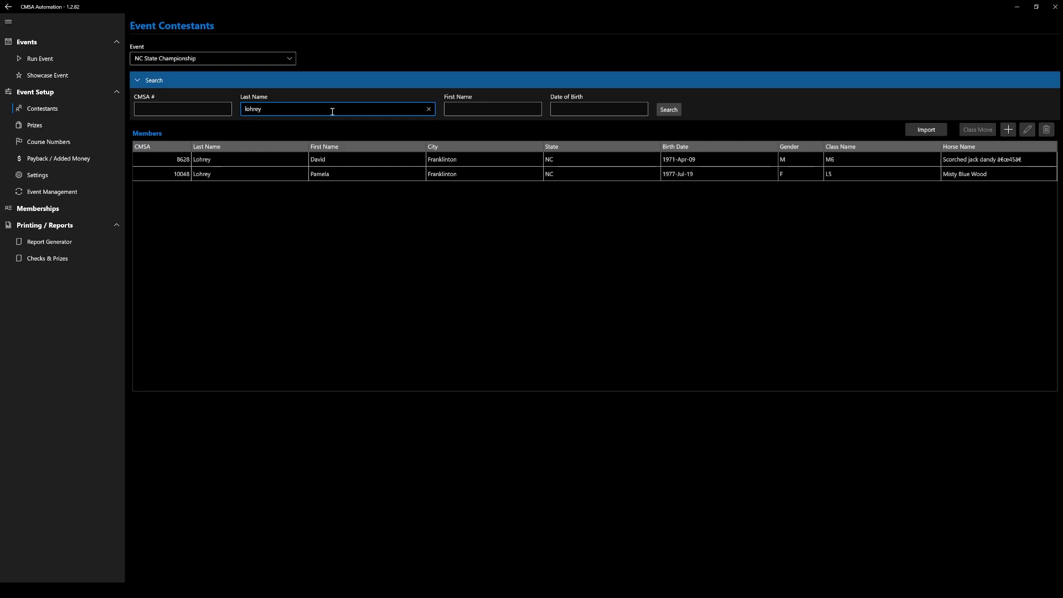
left_click(498, 107)
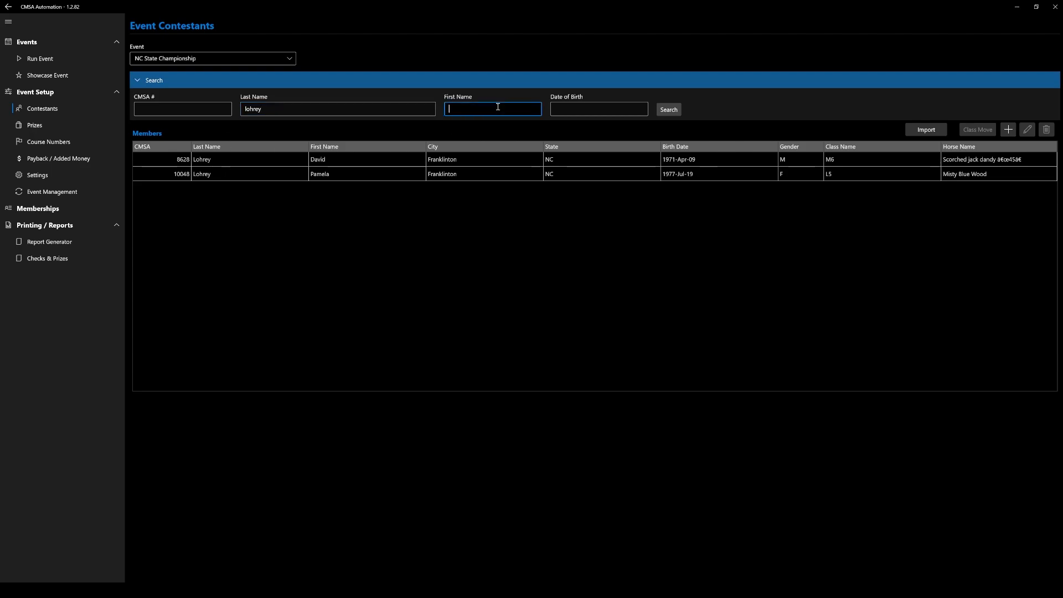
left_click(609, 109)
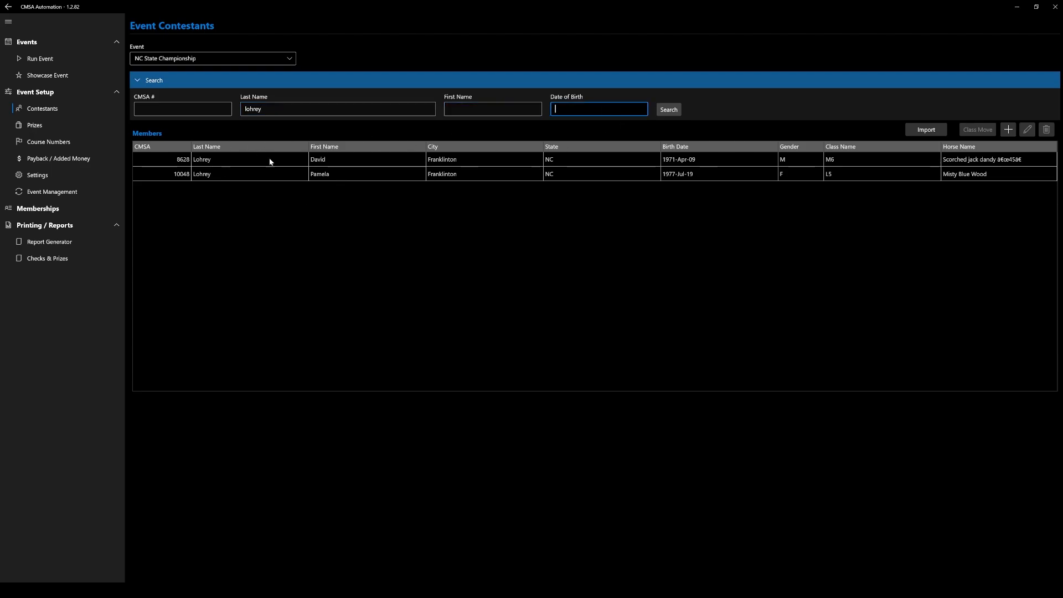
double_click(327, 164)
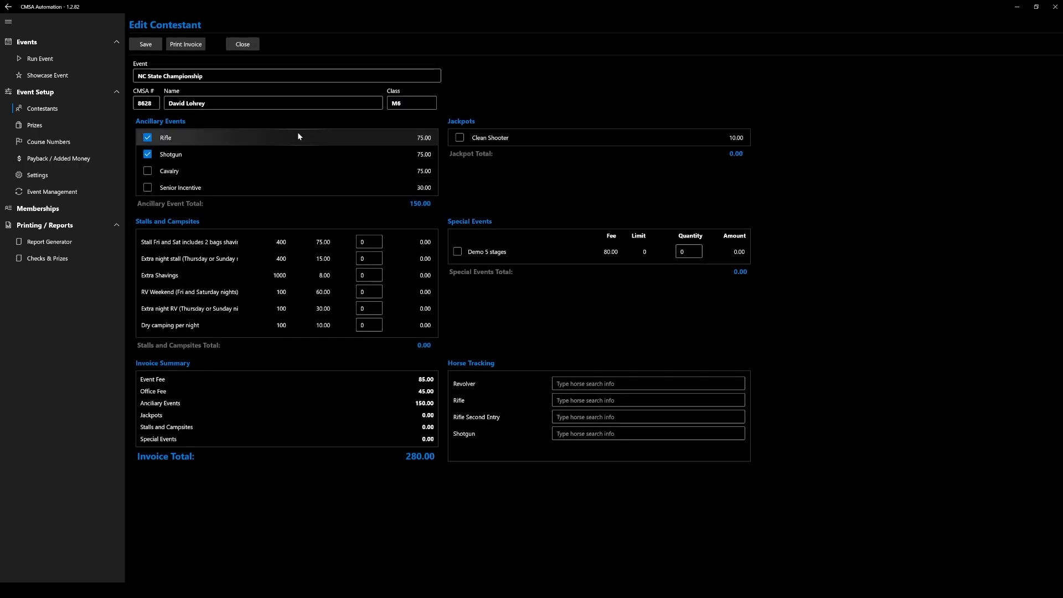
left_click(241, 45)
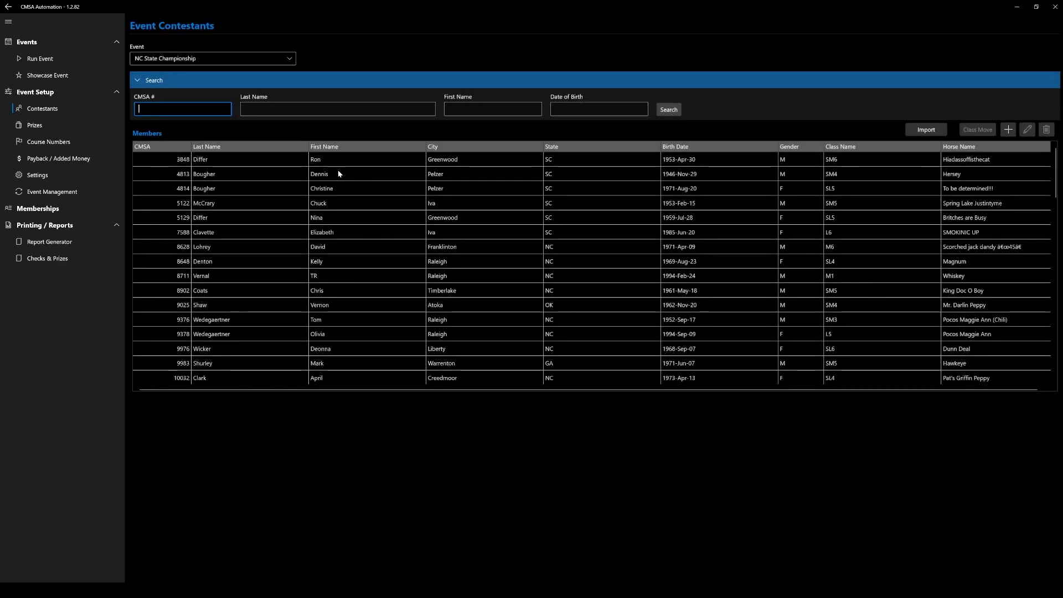
Open the first contestant in the NC State Championship list for editing.
left_click(342, 165)
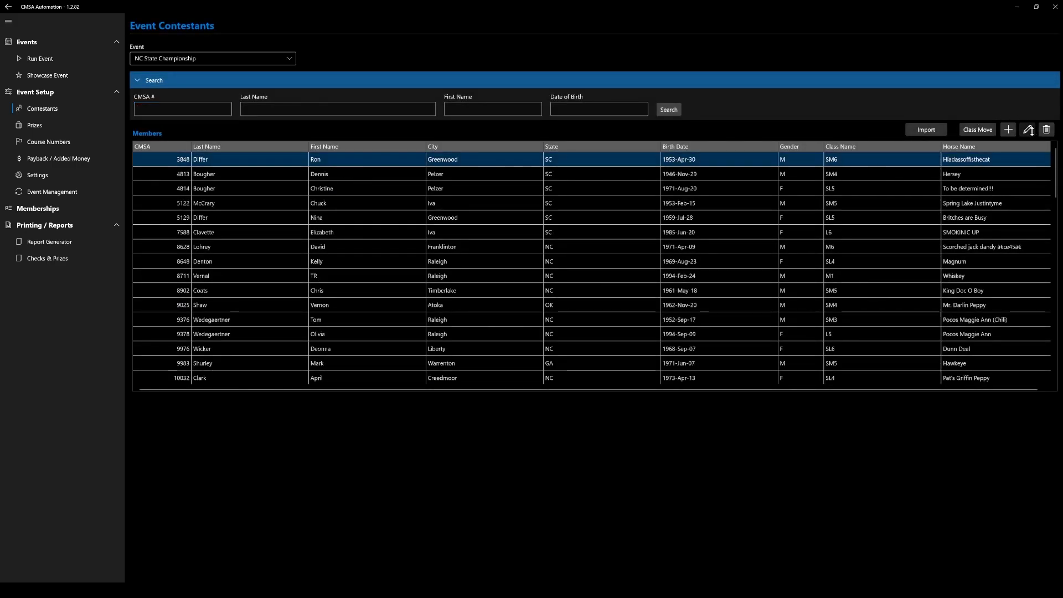
left_click(1028, 130)
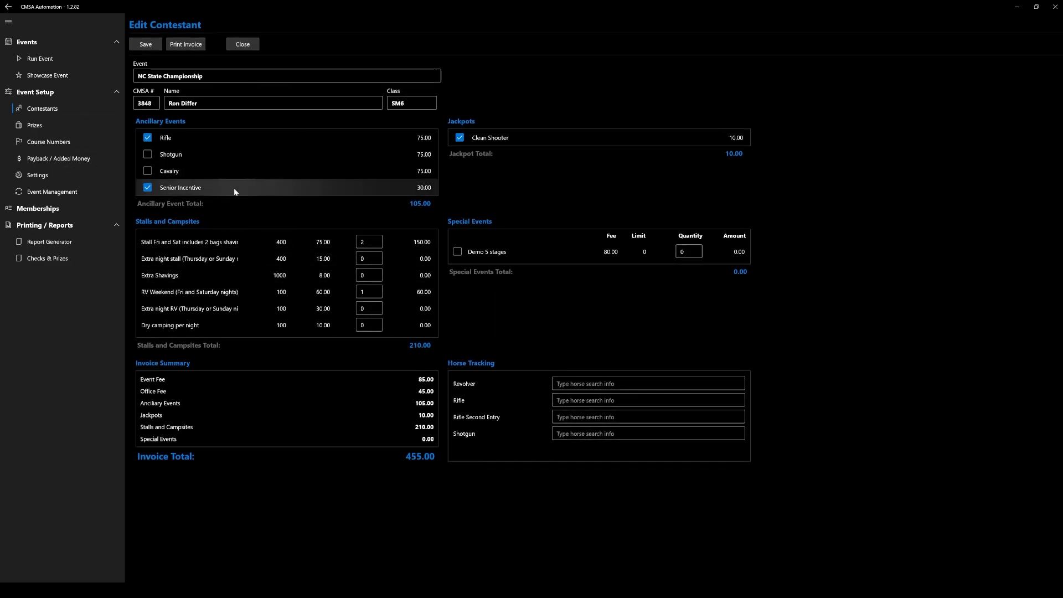
Try toggling the Cavalry, Shotgun and Rifle ancillary events in the contestant's entry.
left_click(148, 171)
left_click(148, 153)
left_click(148, 153)
left_click(148, 170)
left_click(147, 139)
left_click(147, 141)
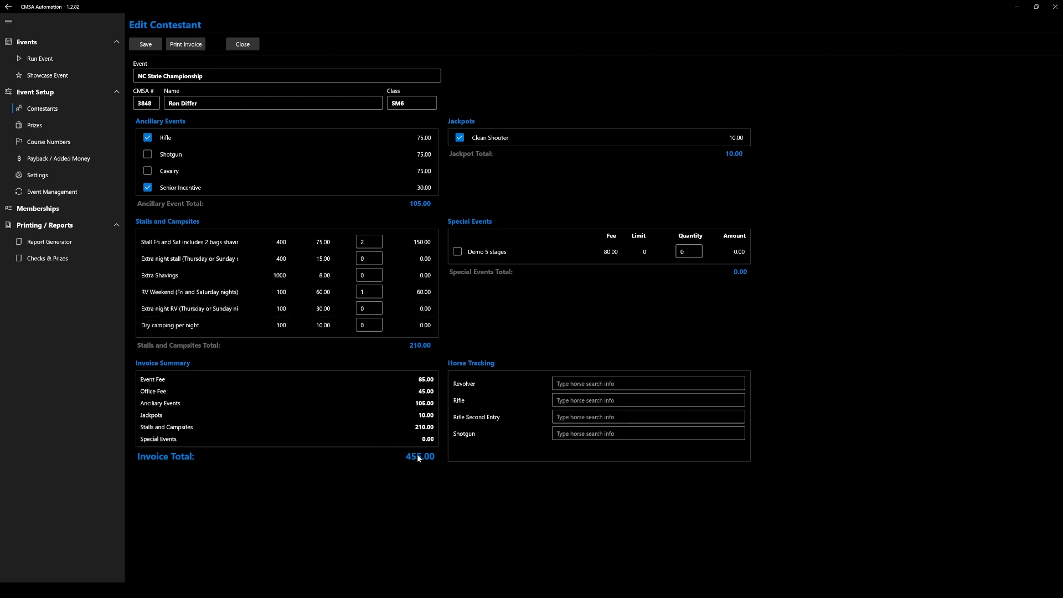
Generate the printable event invoice for the open contestant.
left_click(186, 44)
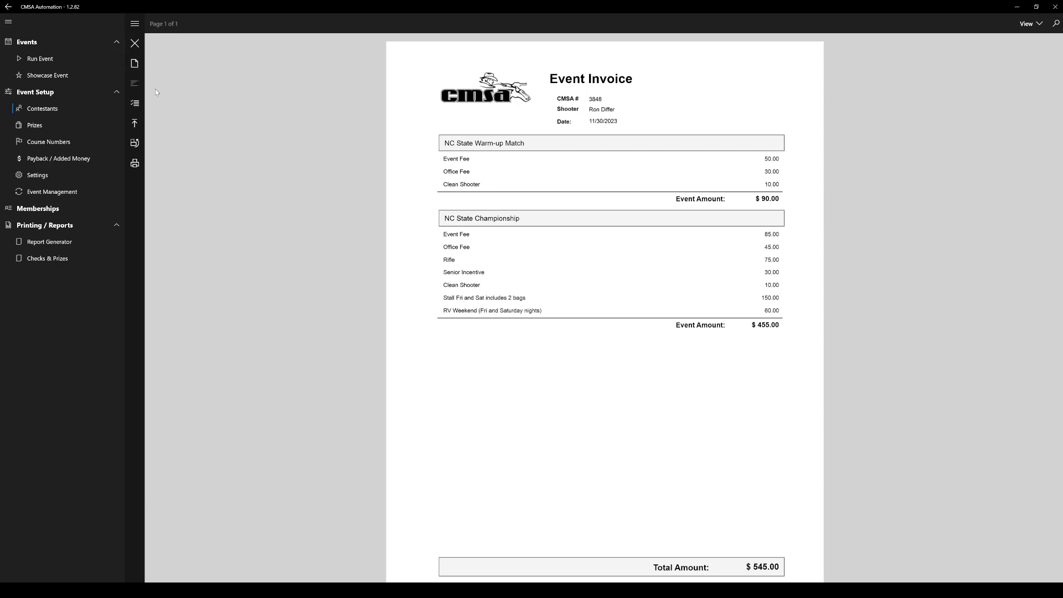
Close the invoice preview and search for the horse "belle" in the contestant's Revolver horse tracking.
left_click(135, 44)
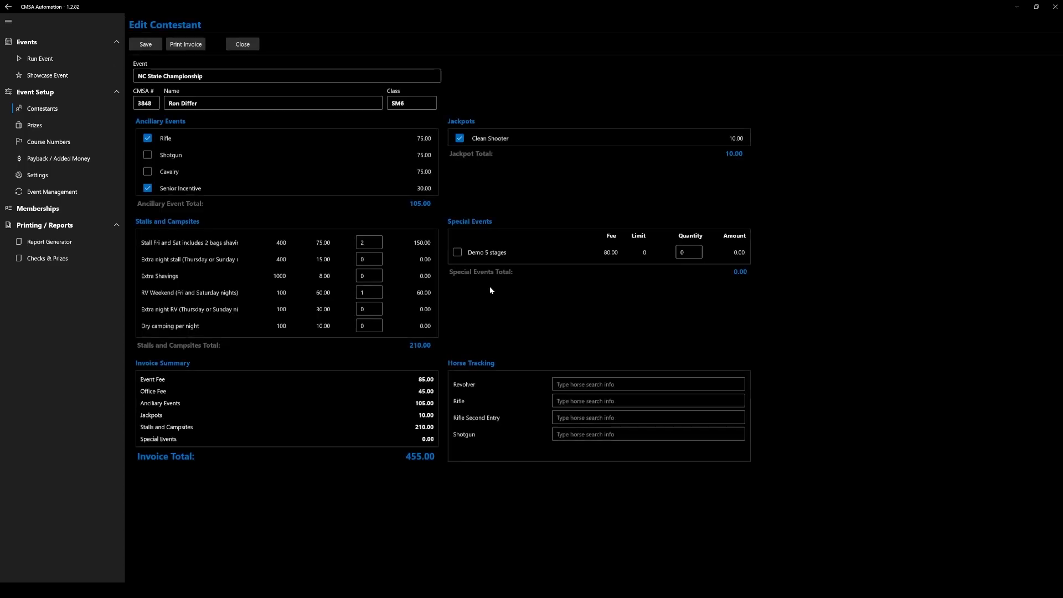
left_click(592, 382)
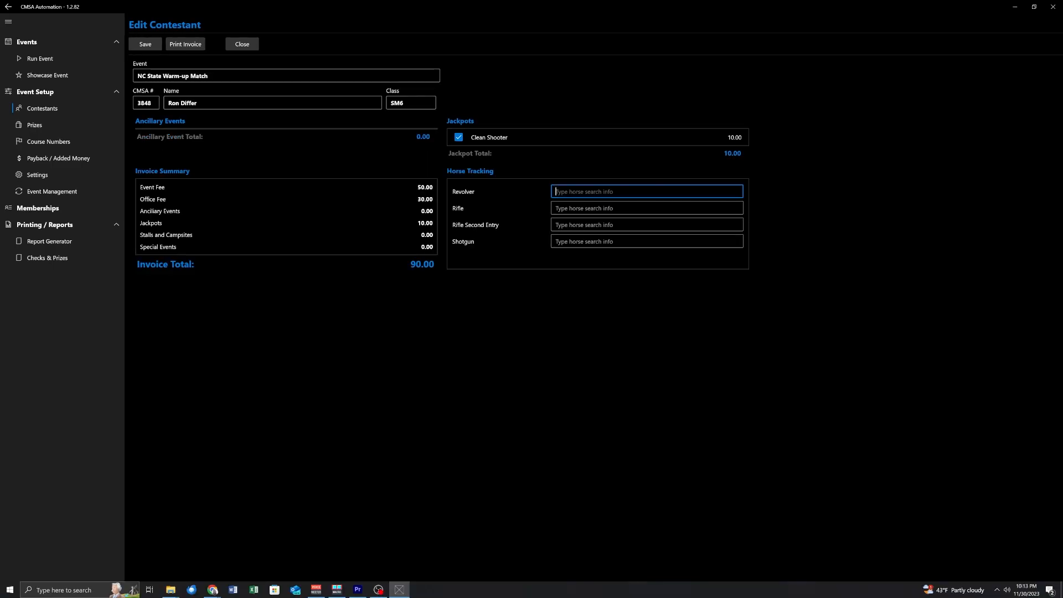
type("belle")
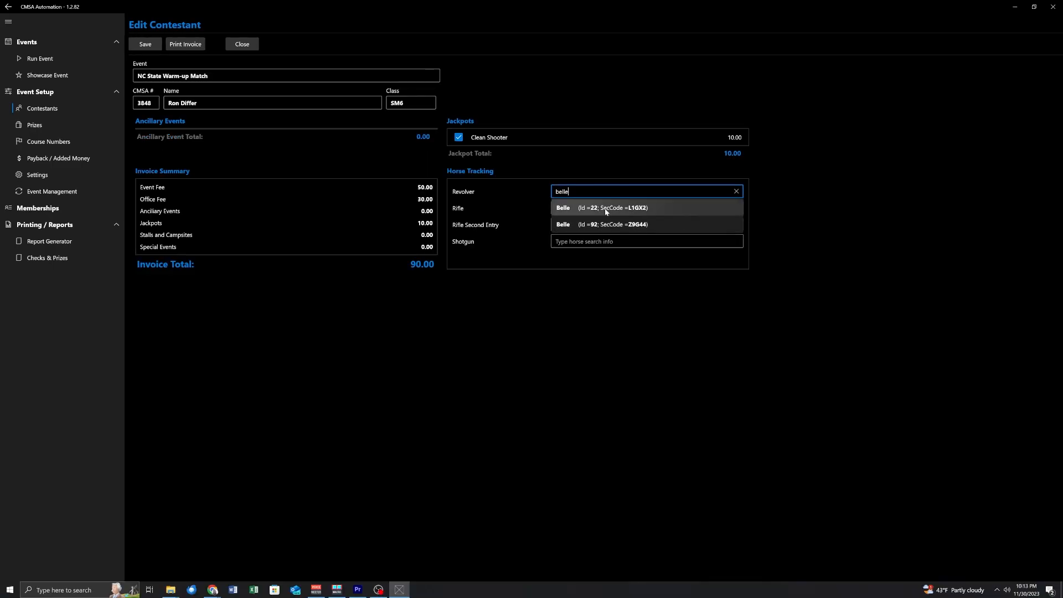
Replace the name search with the horse's security code, assign Belle (Id 92) as the Revolver horse, and save the entry.
left_click_drag(573, 192, 540, 191)
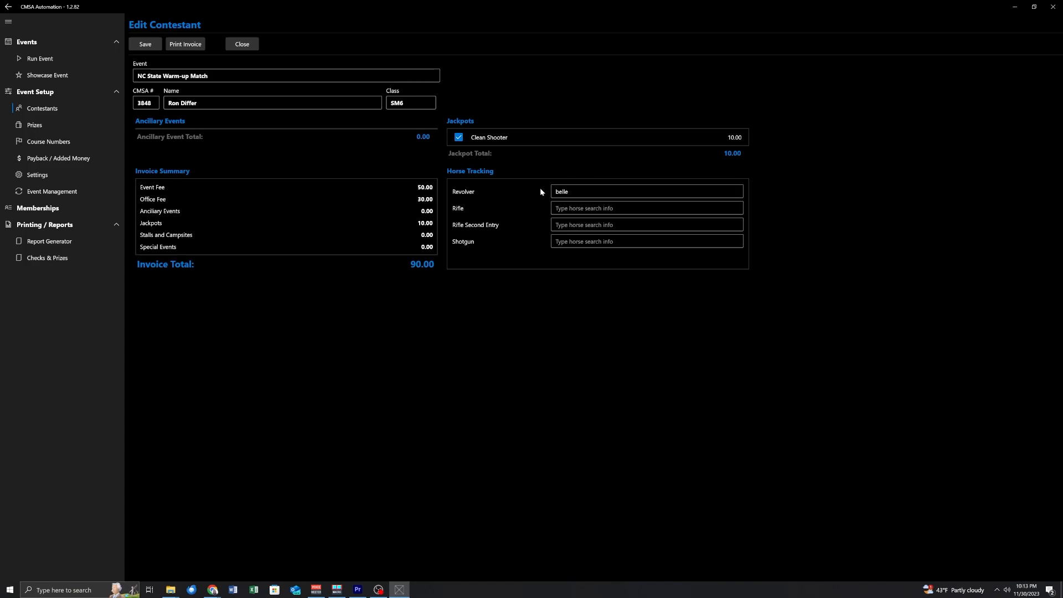
double_click(562, 192)
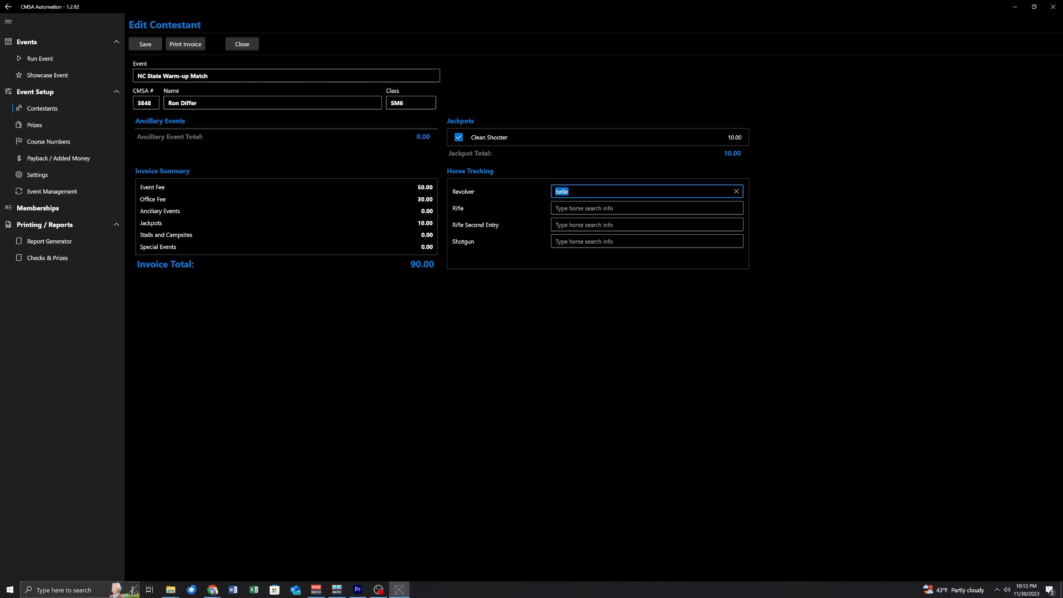
left_click(733, 192)
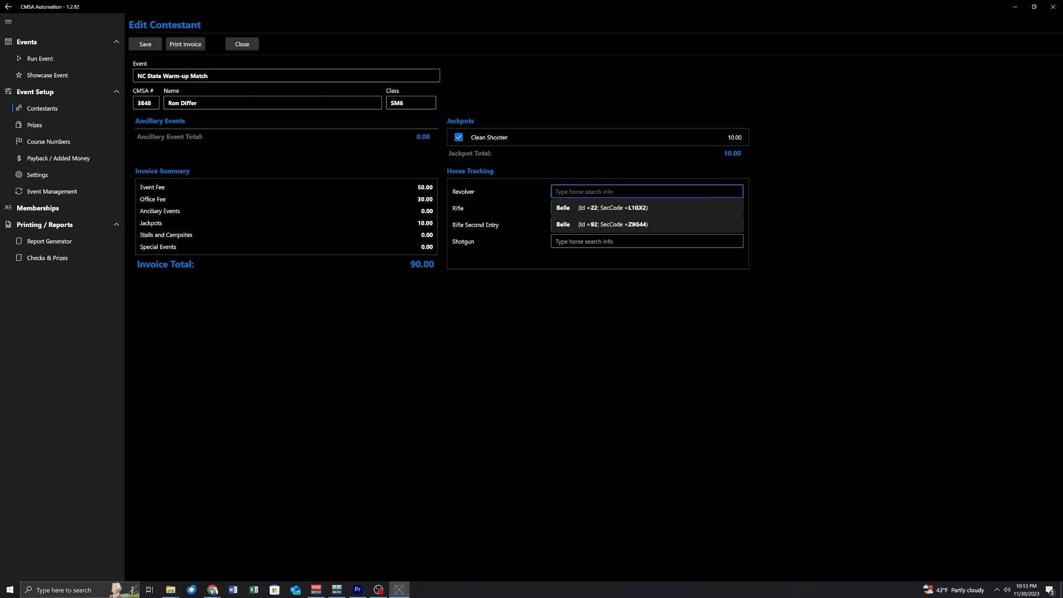
type("Z9g")
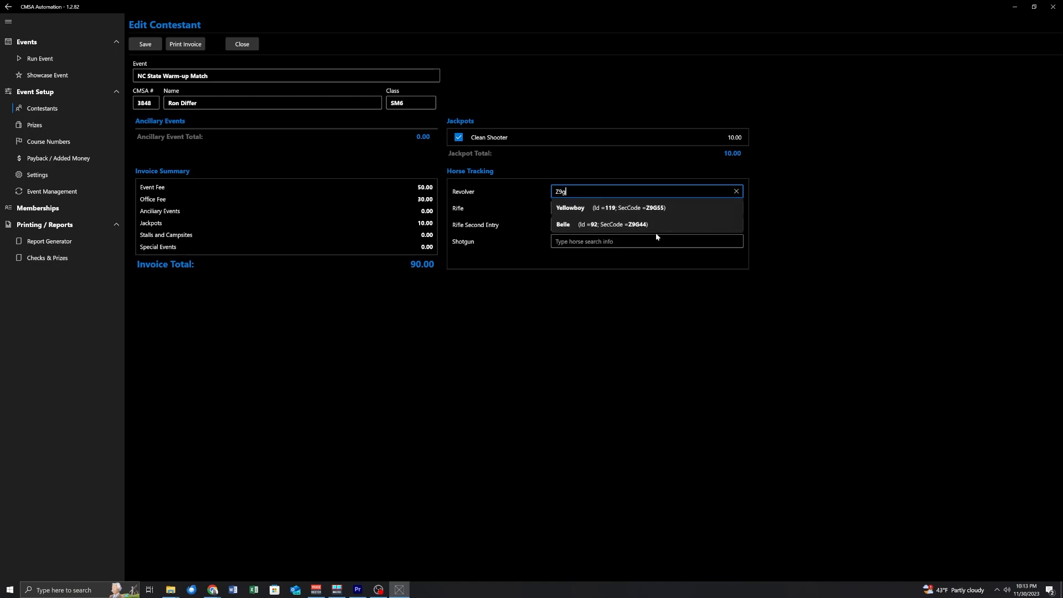
left_click(927, 245)
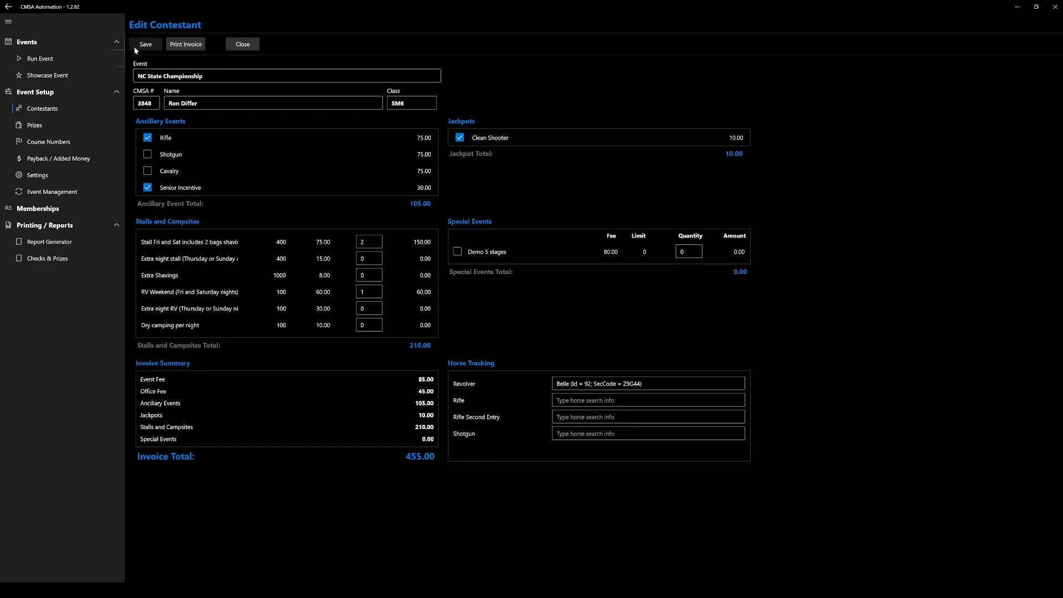
left_click(134, 45)
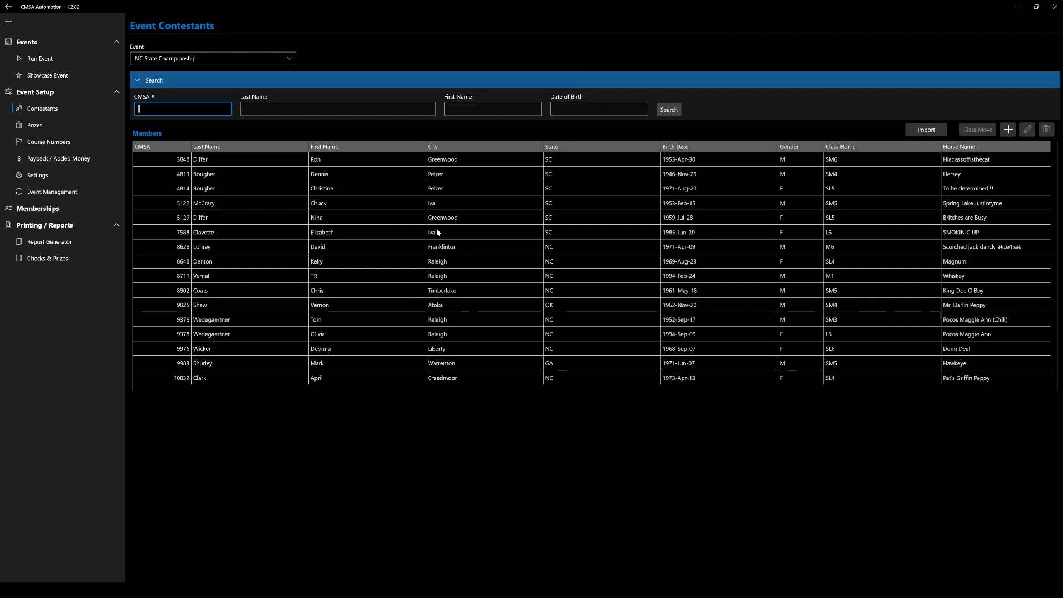
Find a member by CMSA number and add them as a new contestant in the NC State Championship.
left_click(272, 60)
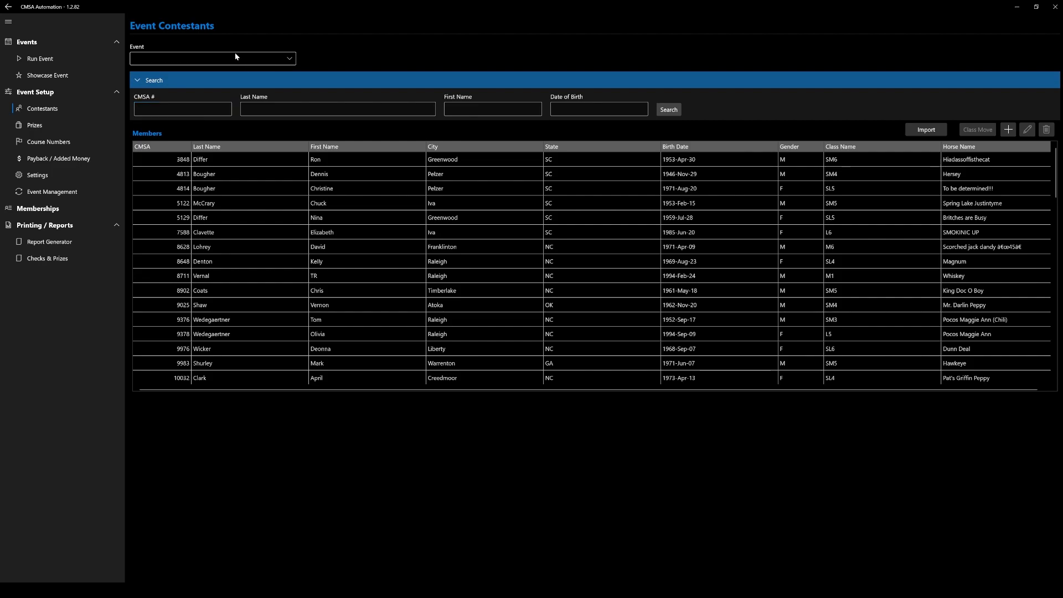
left_click(420, 51)
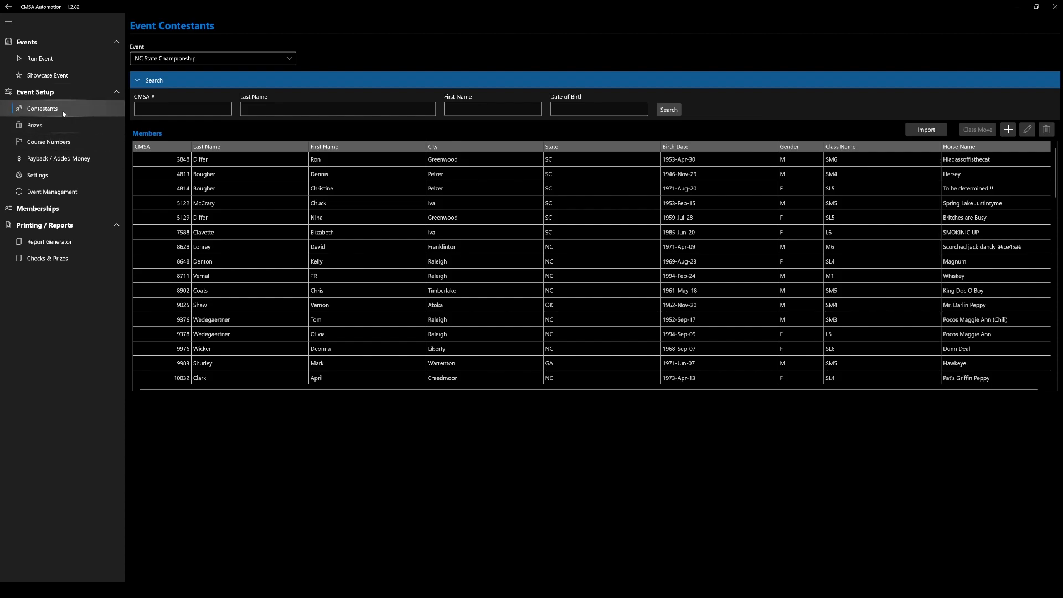
left_click(1009, 133)
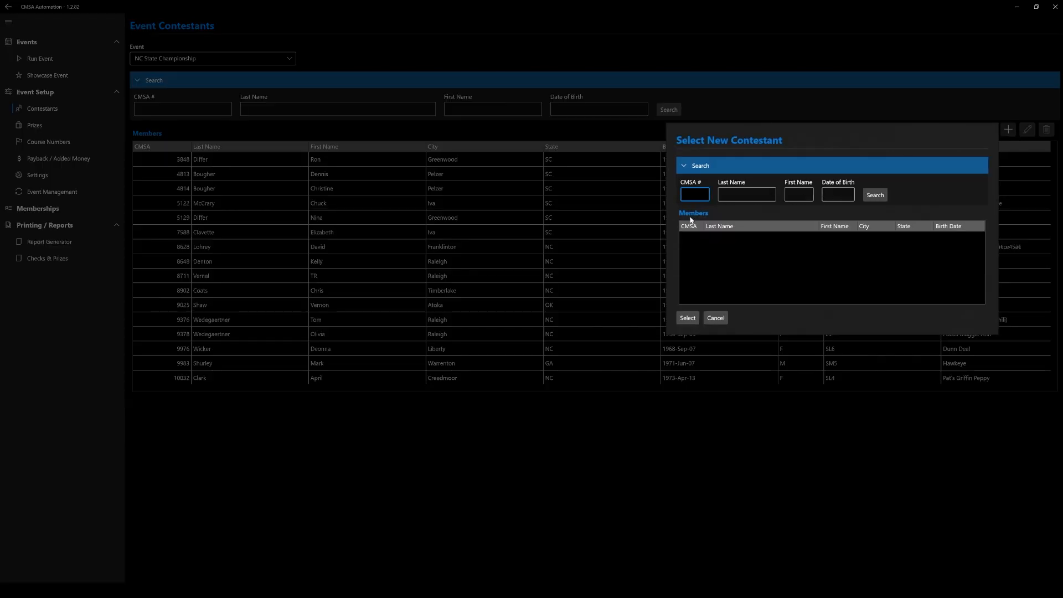
type("1")
left_click(885, 196)
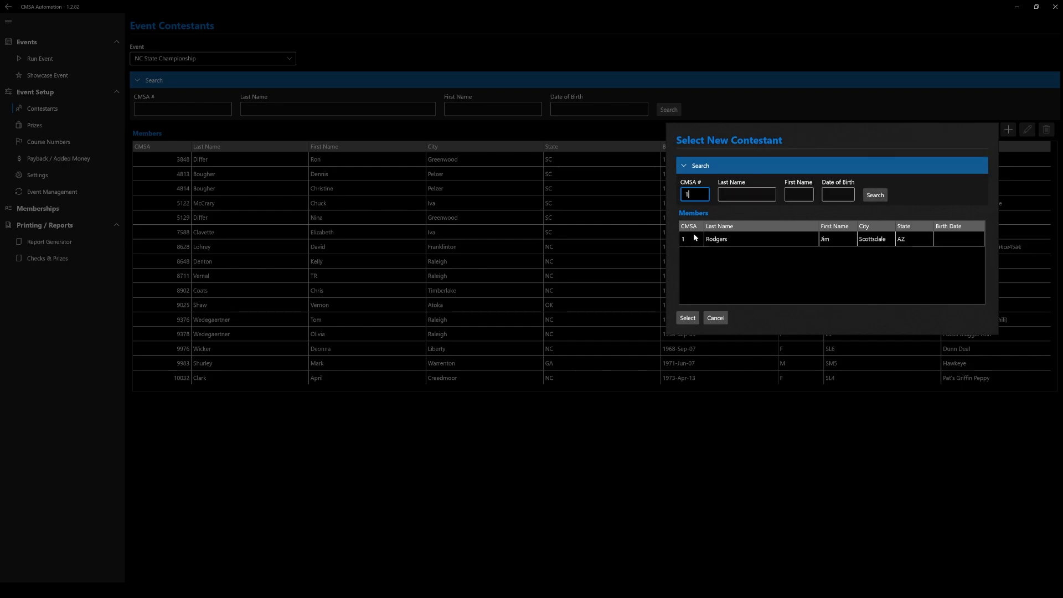
left_click(728, 239)
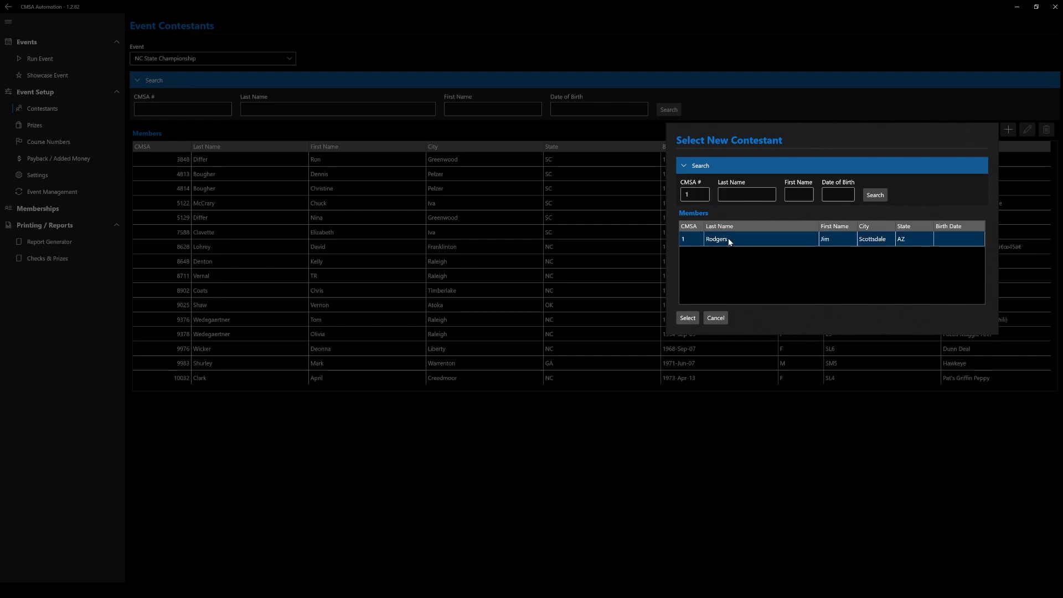
left_click(686, 318)
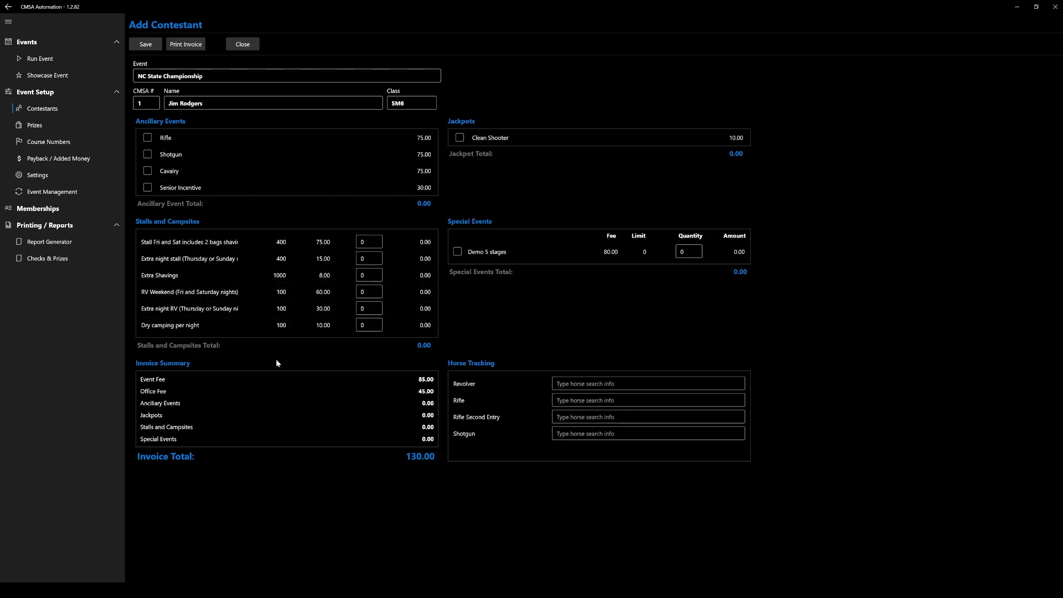
left_click(145, 45)
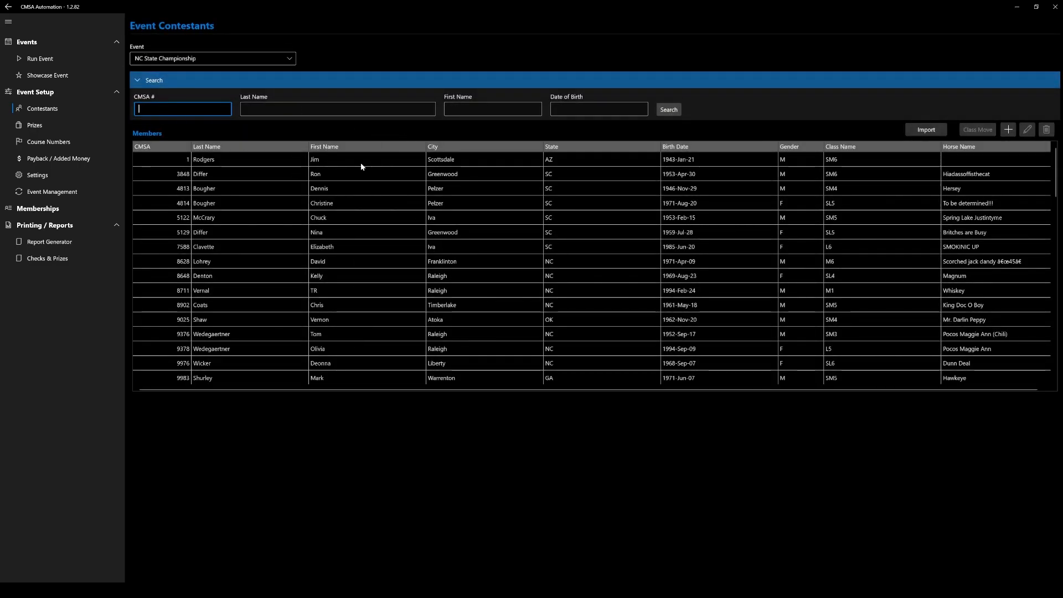
Move the newly added contestant to class M6 and save the class move.
left_click(625, 160)
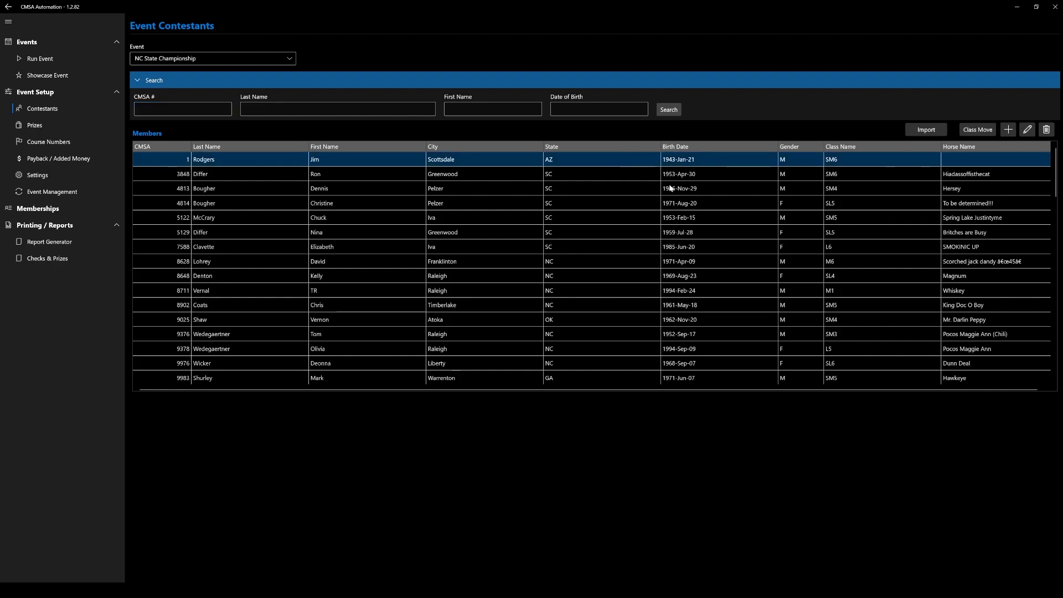
left_click(979, 129)
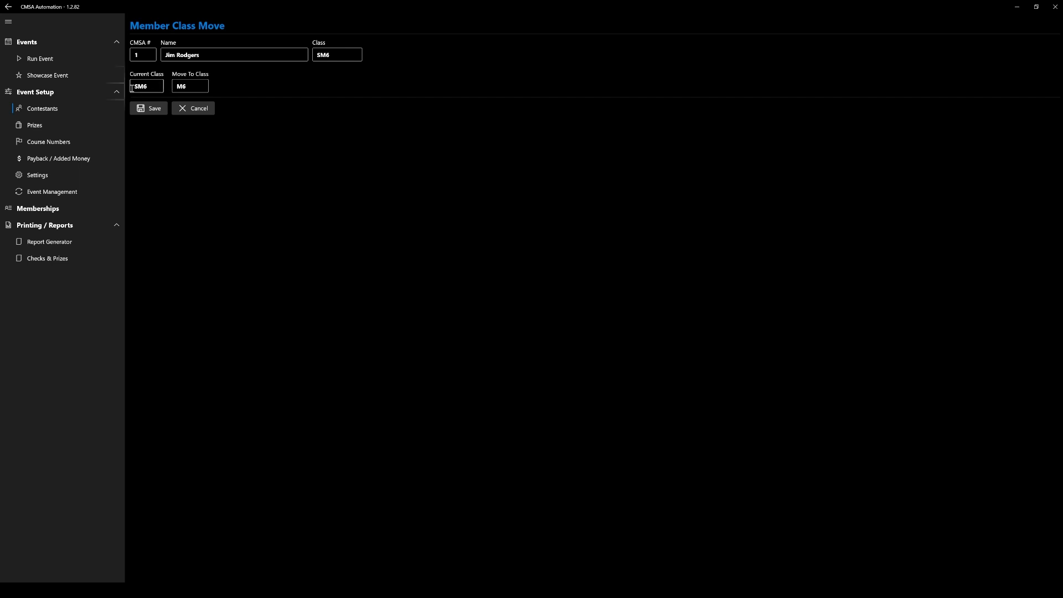
left_click(152, 110)
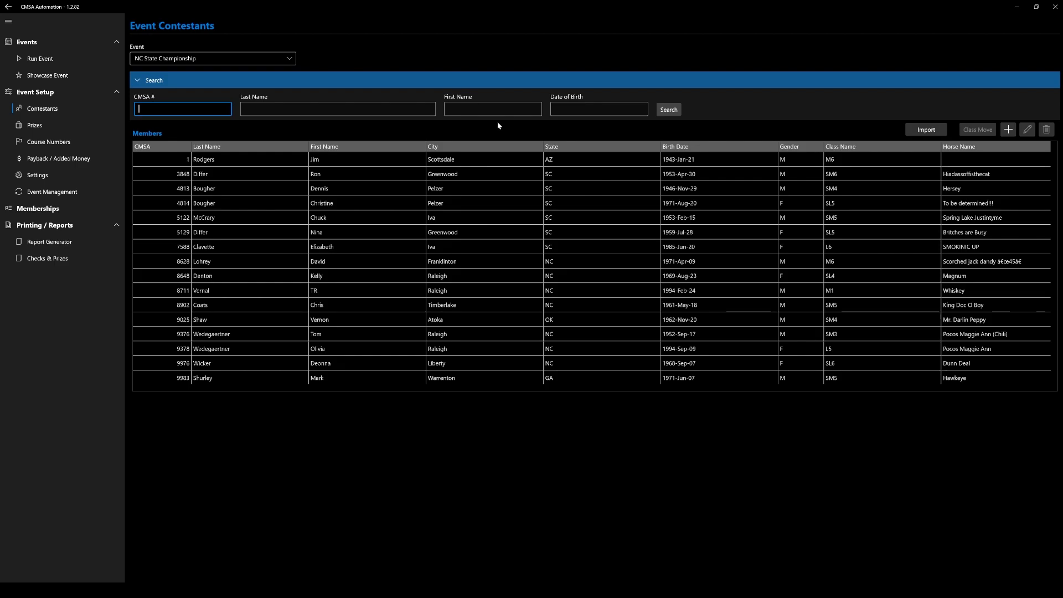
Look up a member by CMSA number in Memberships and open their membership renewal.
left_click(51, 211)
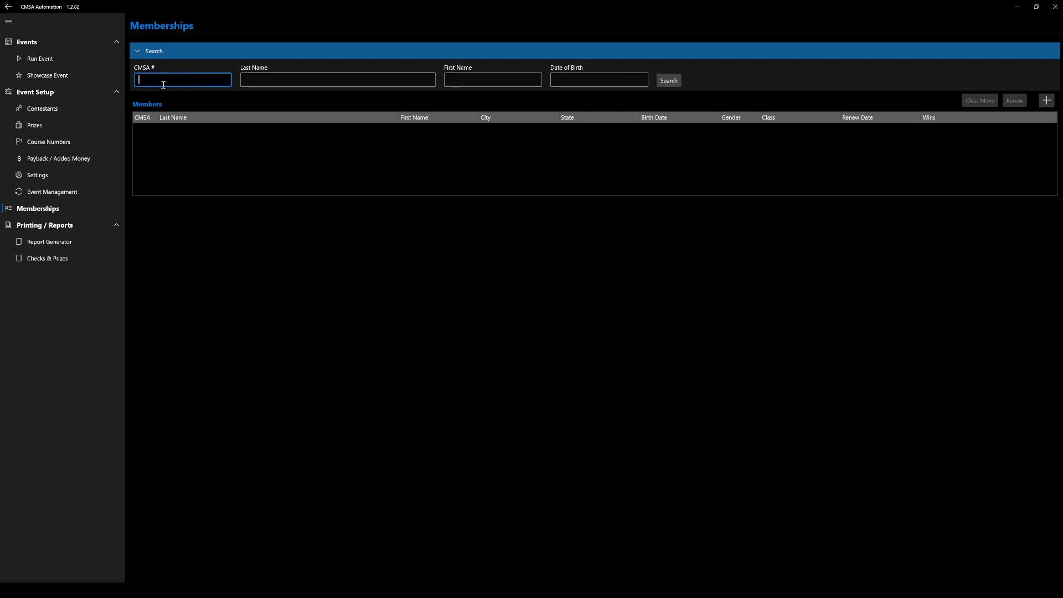
type("9096")
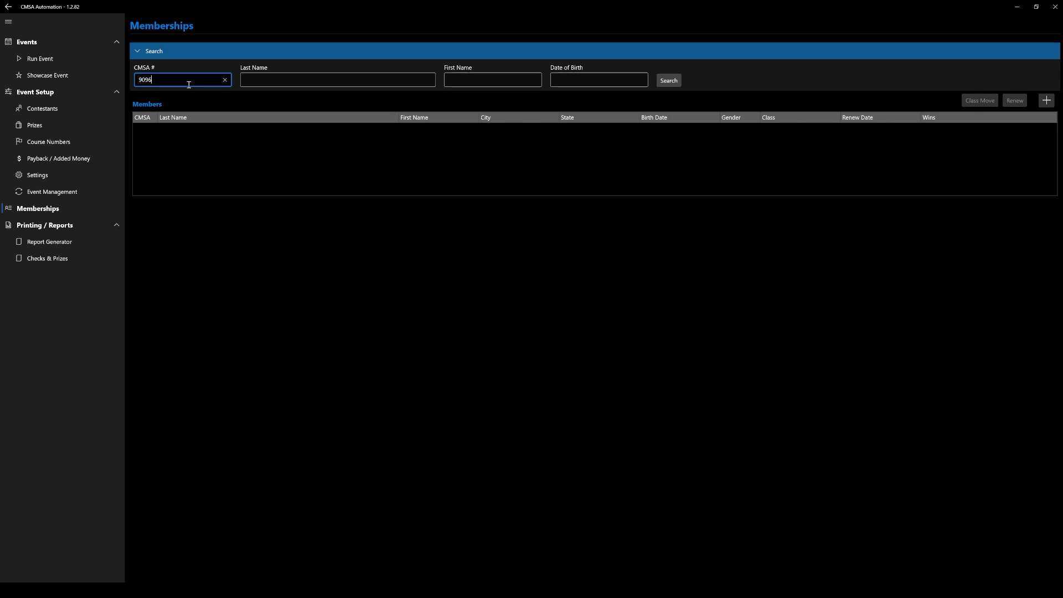
left_click(669, 81)
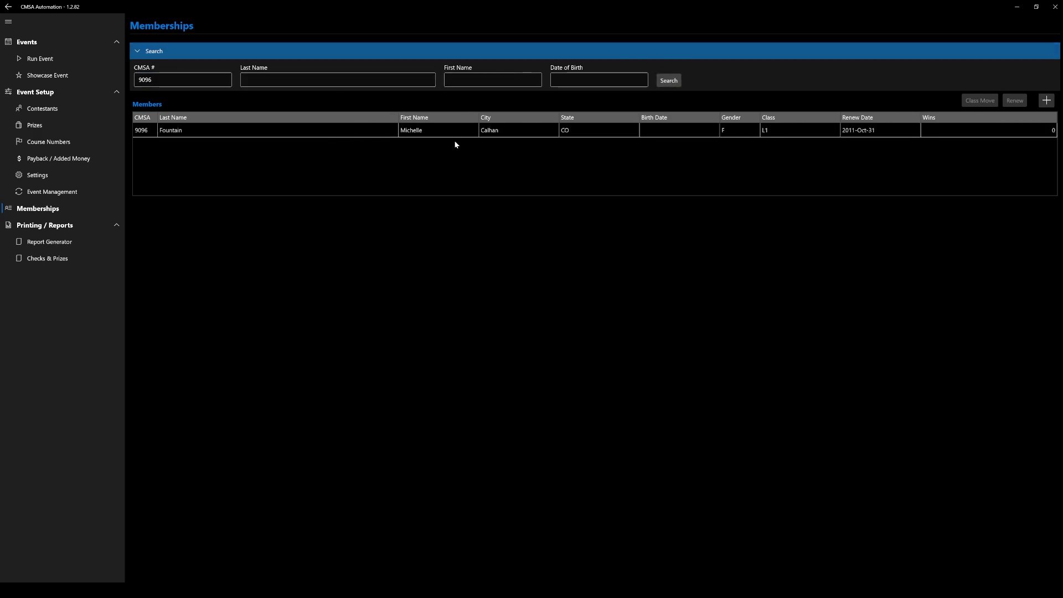
left_click(440, 130)
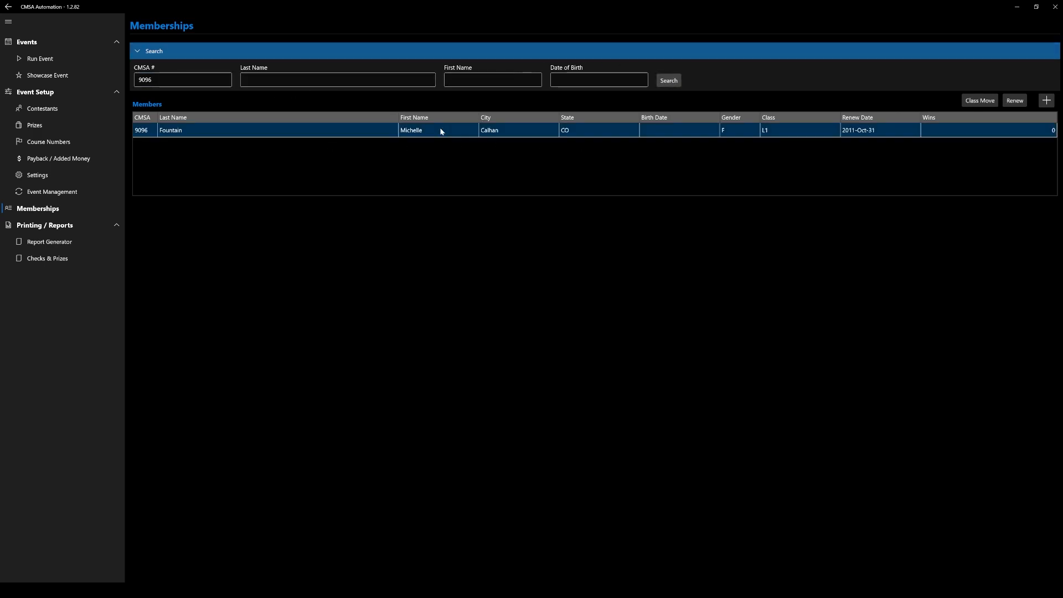
left_click(1015, 100)
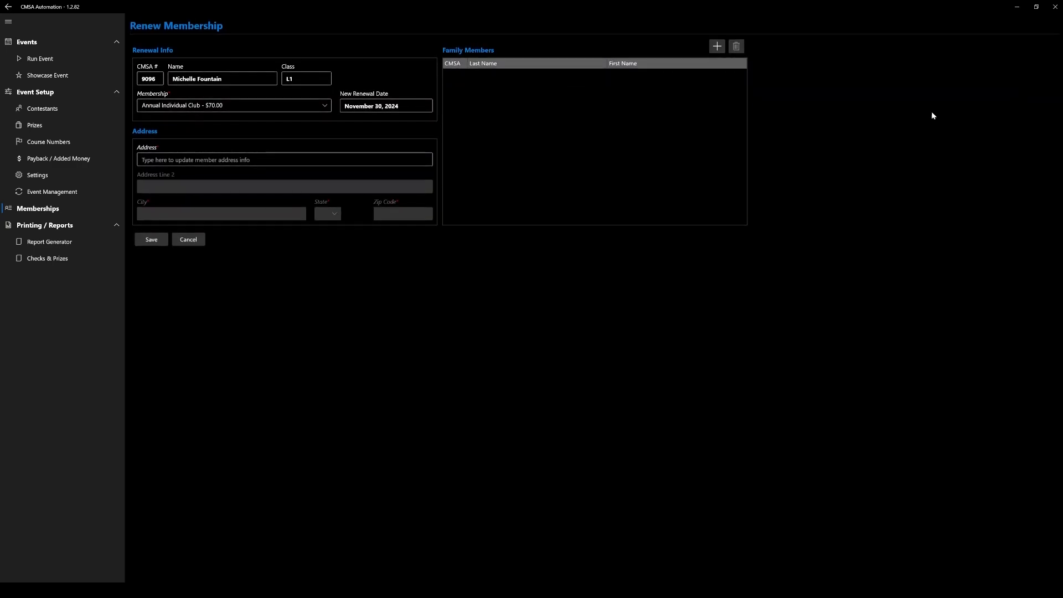
Try an Annual Family Club - $100.00 renewal, view the family member selection, and cancel the renewal.
left_click(314, 109)
left_click(241, 82)
left_click(722, 47)
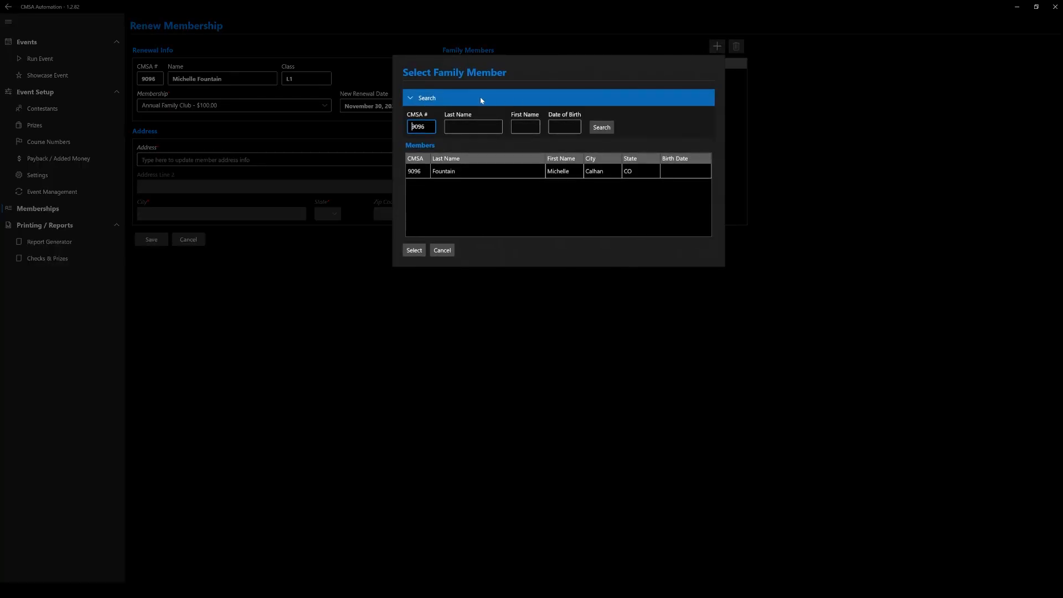
left_click(442, 250)
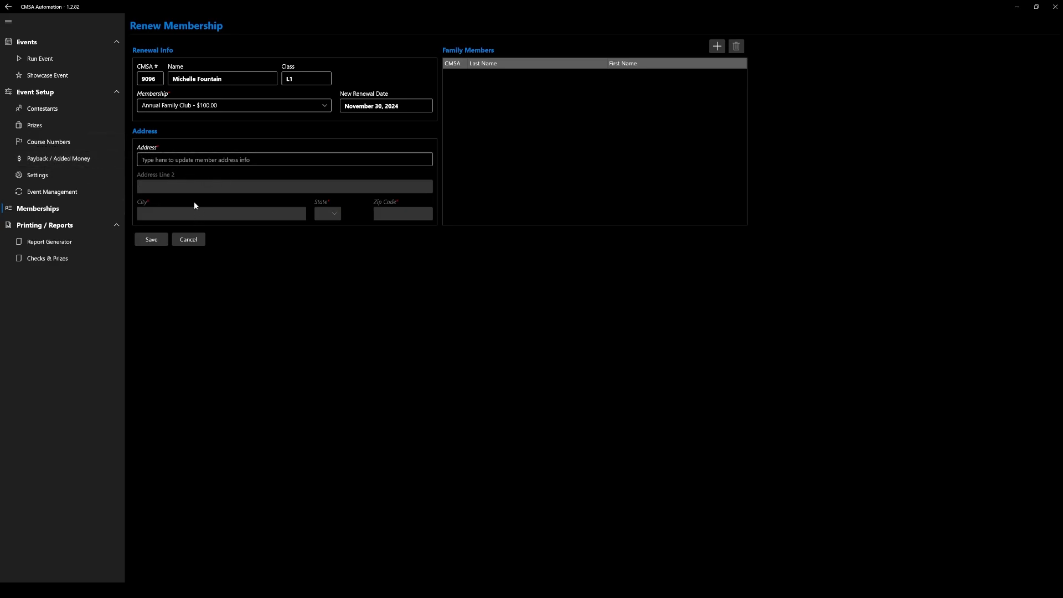
left_click(189, 239)
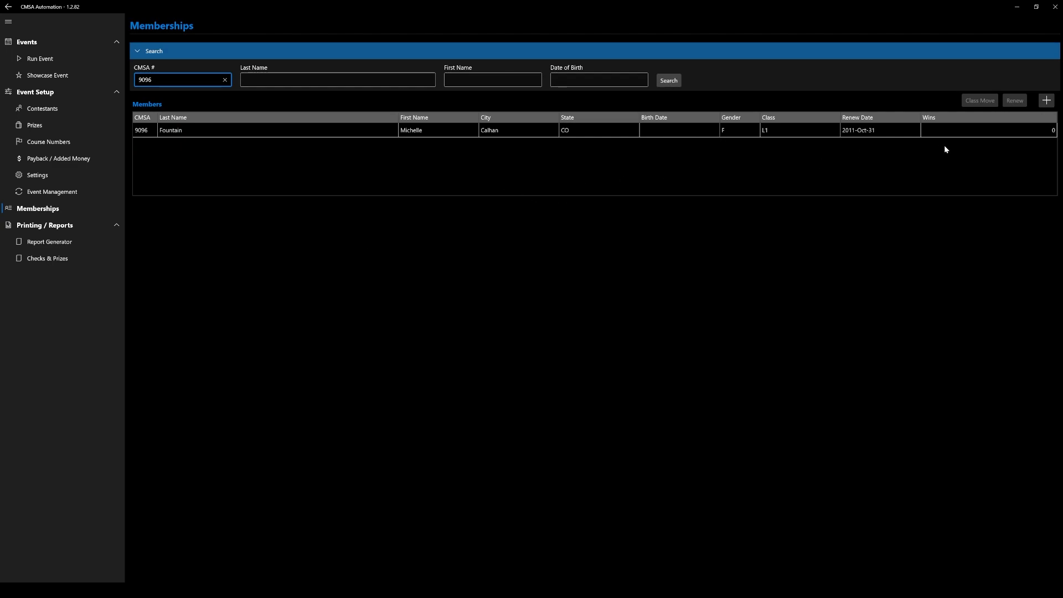
View the form for adding a new member and cancel it without entering anything.
left_click(1046, 100)
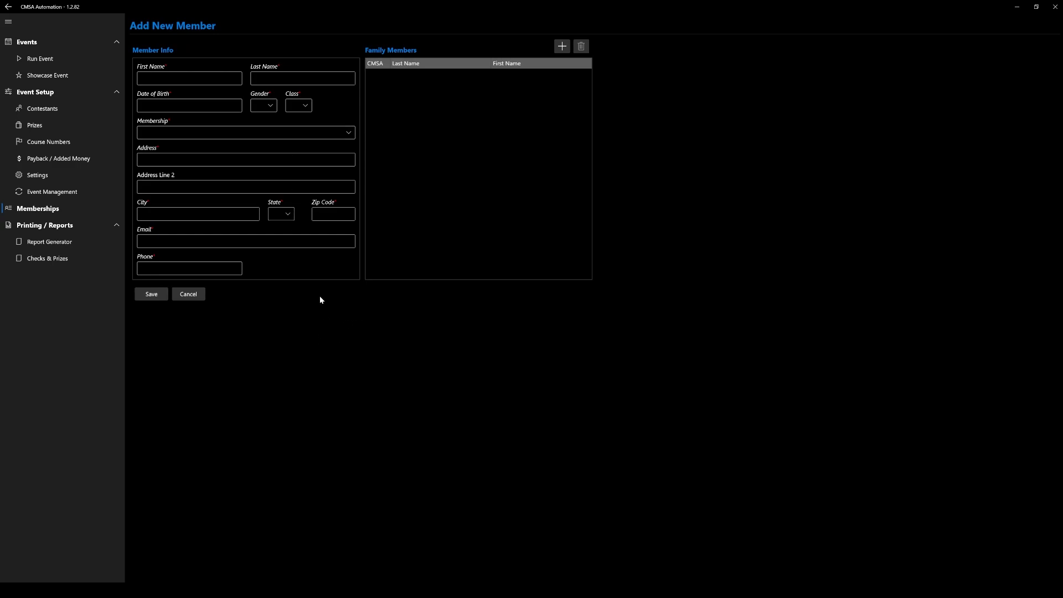
left_click(198, 299)
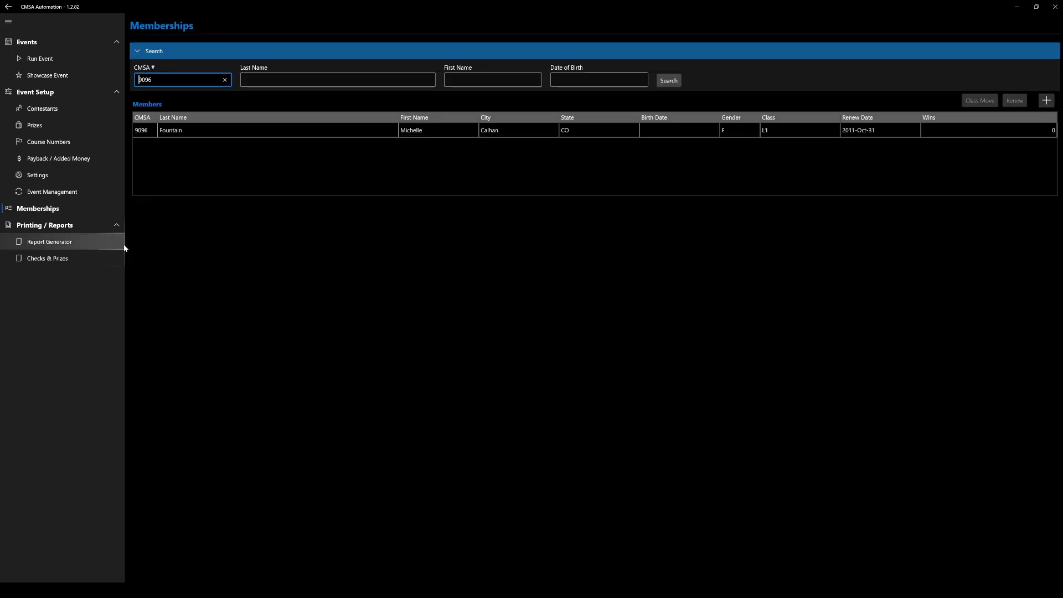
View the loaded events in Event Management and select the NC State Championship.
left_click(67, 193)
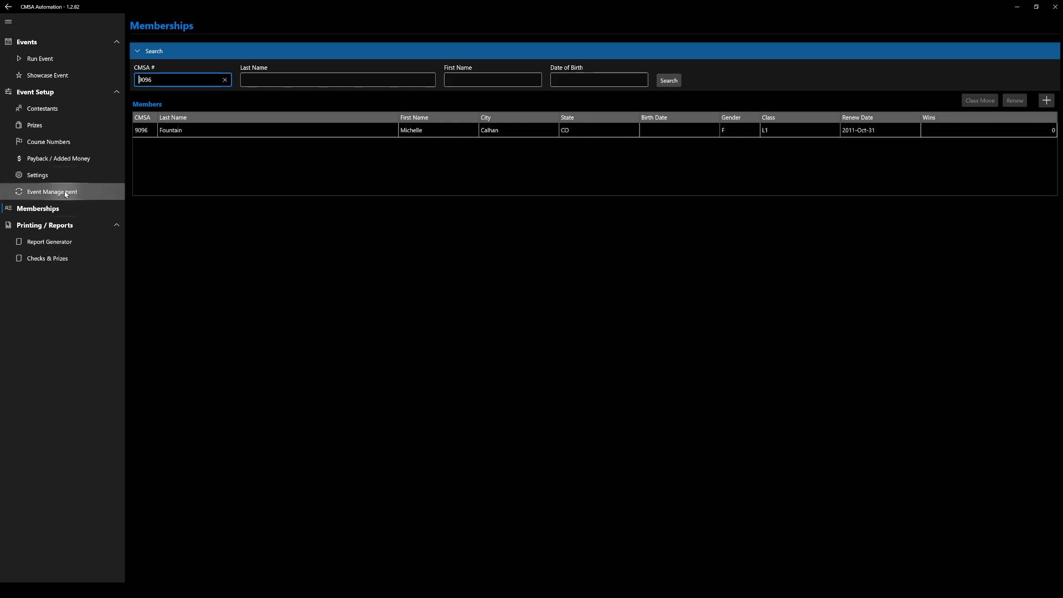
left_click(275, 131)
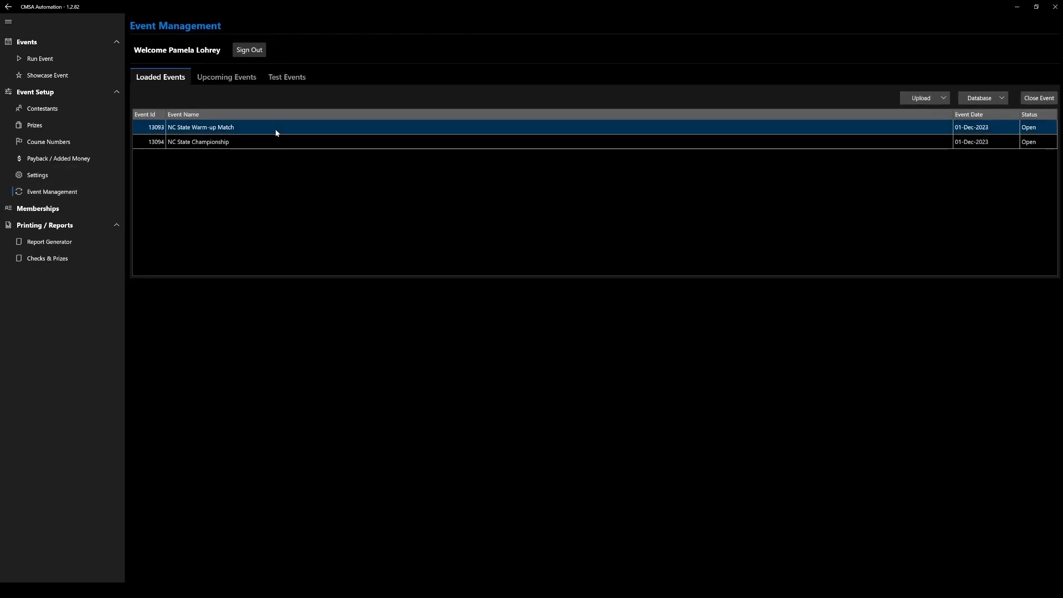
left_click(379, 142)
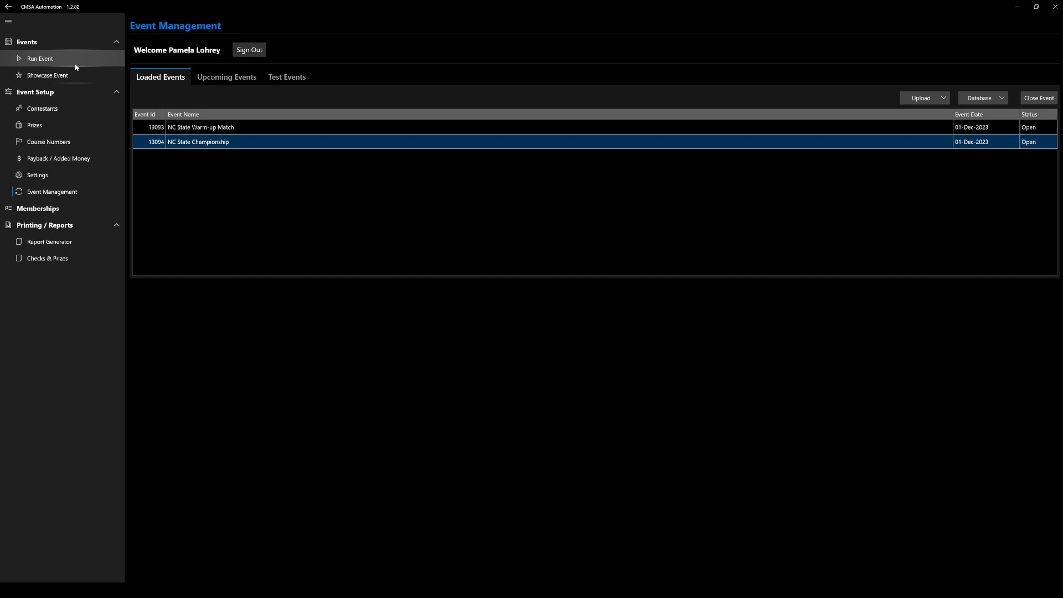
Open the go order setup for the NC State Championship Main Match and fill it with the default primary and secondary order.
left_click(41, 59)
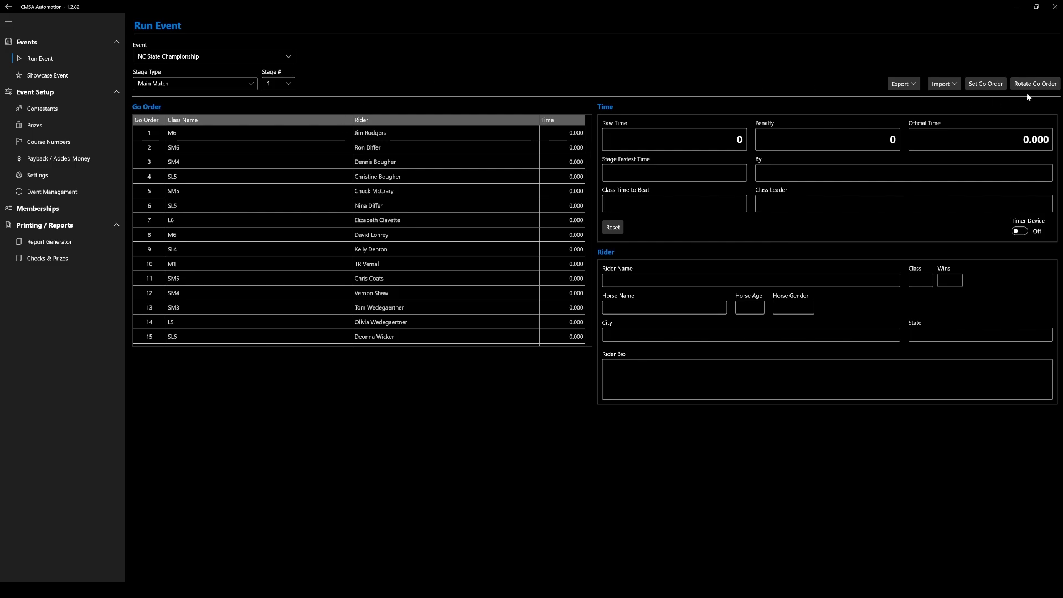
left_click(990, 87)
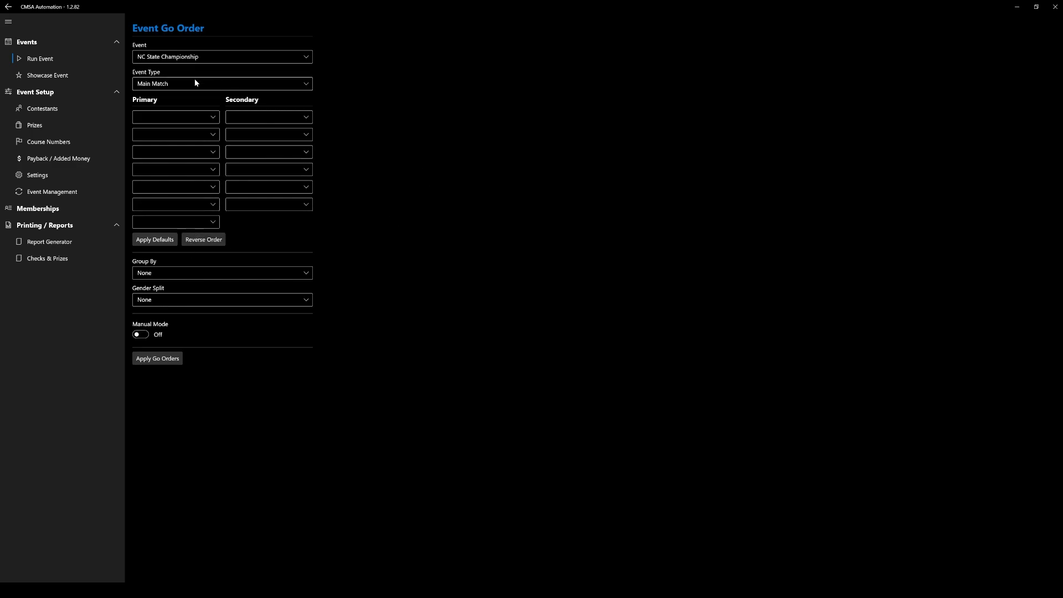
left_click(155, 240)
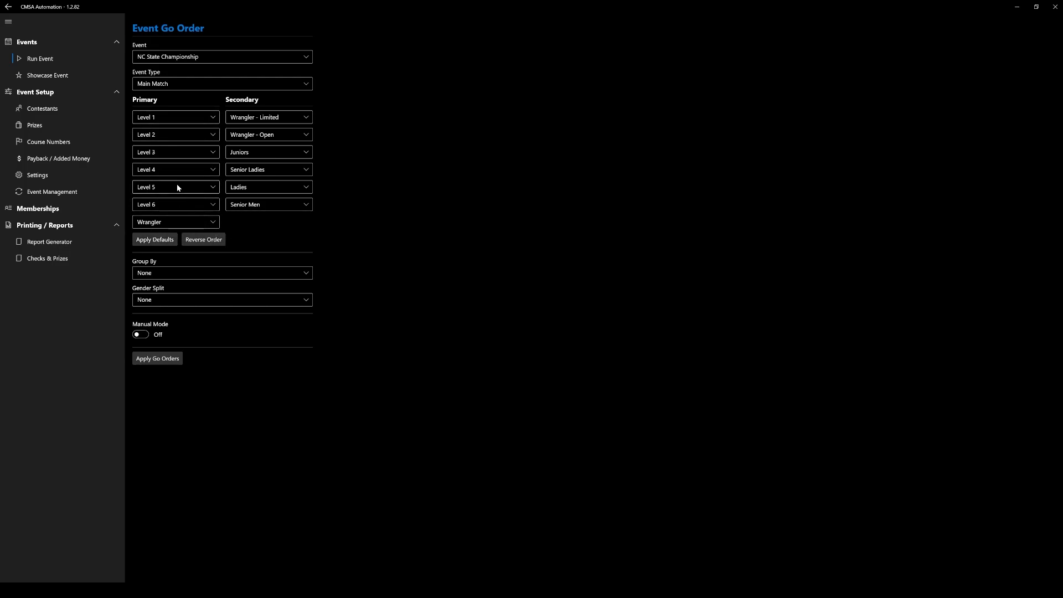
Reverse the primary and secondary go order of the Main Match and switch on manual mode.
left_click(211, 239)
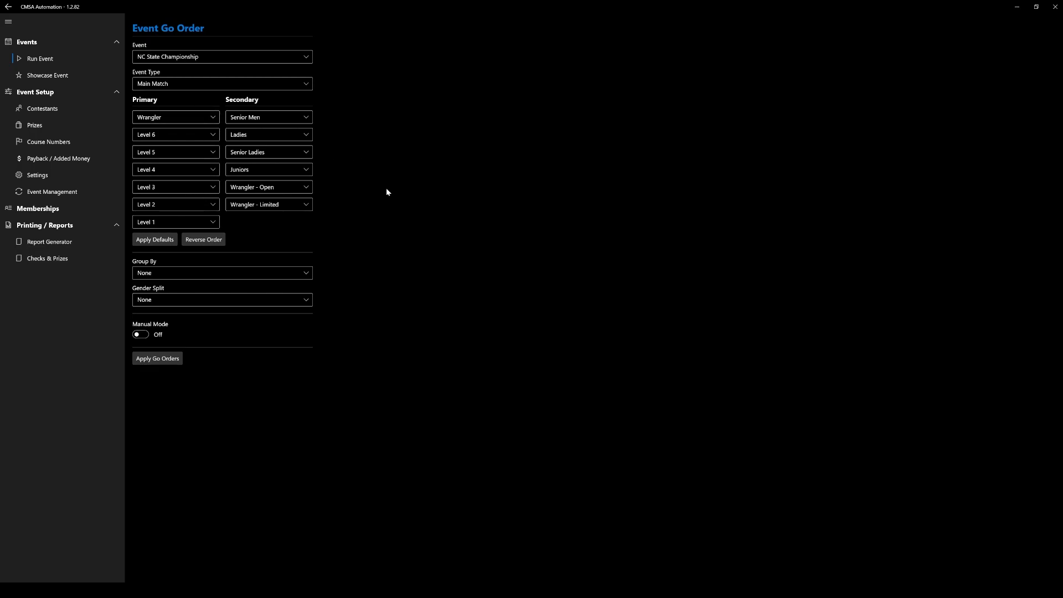
left_click(140, 334)
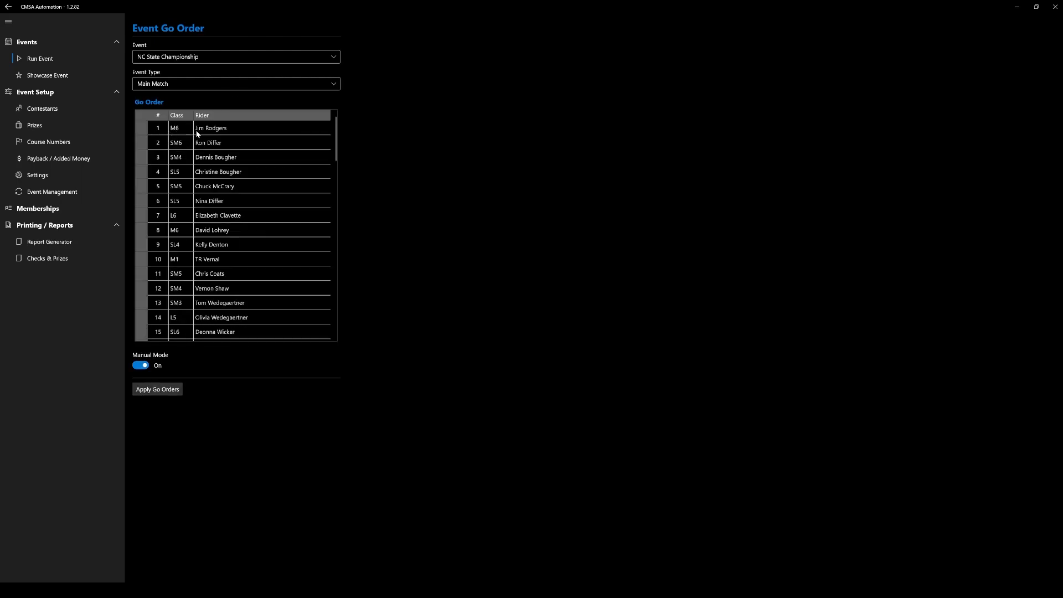
Move the first rider to position 2 and the fourth rider to position 5 in the manual go order, and apply the go order.
left_click_drag(146, 127, 187, 198)
left_click(174, 159)
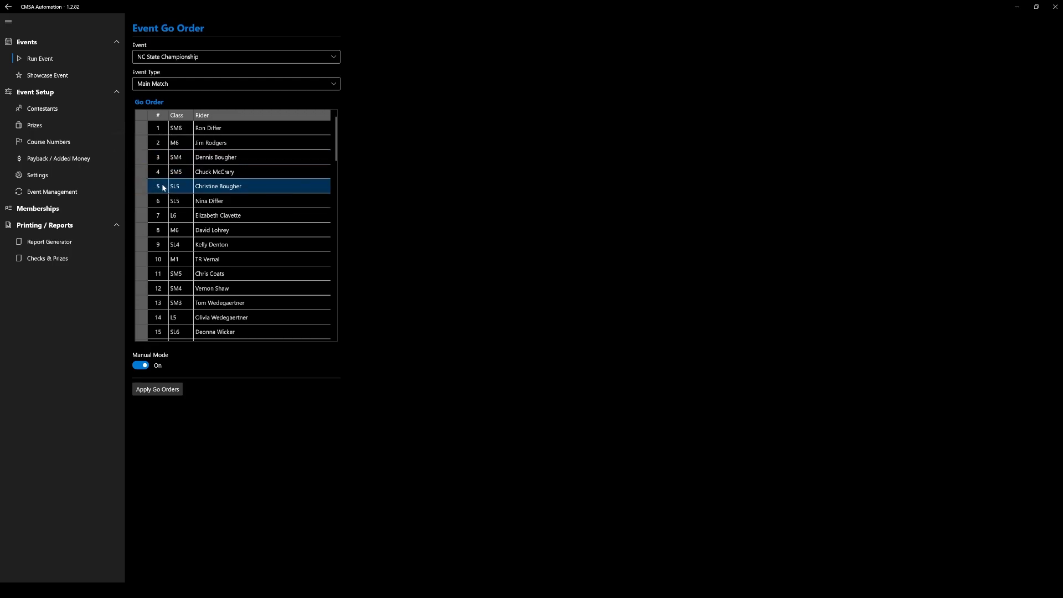
left_click(161, 389)
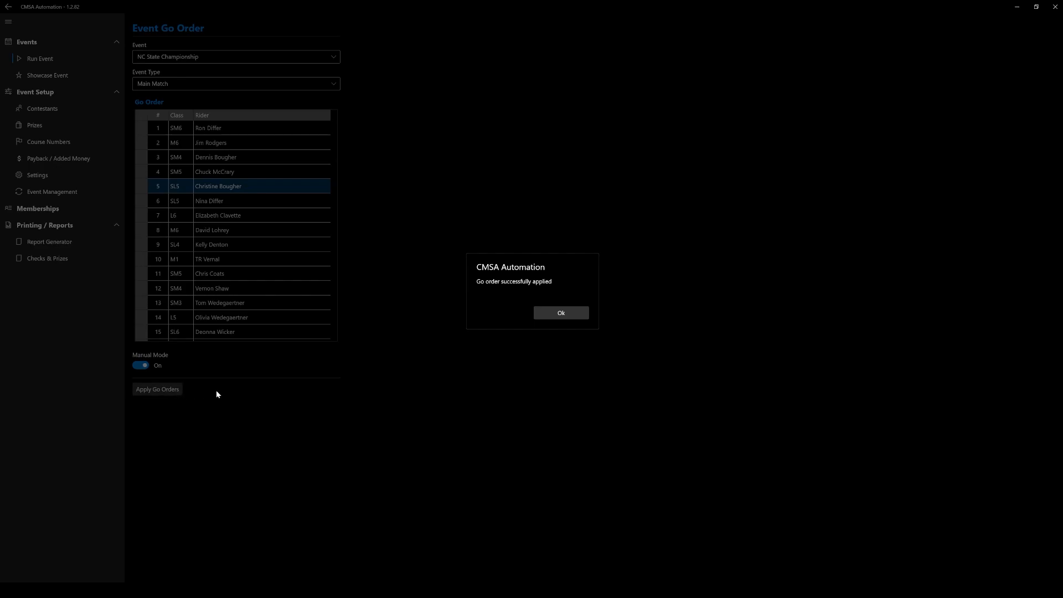
left_click(565, 314)
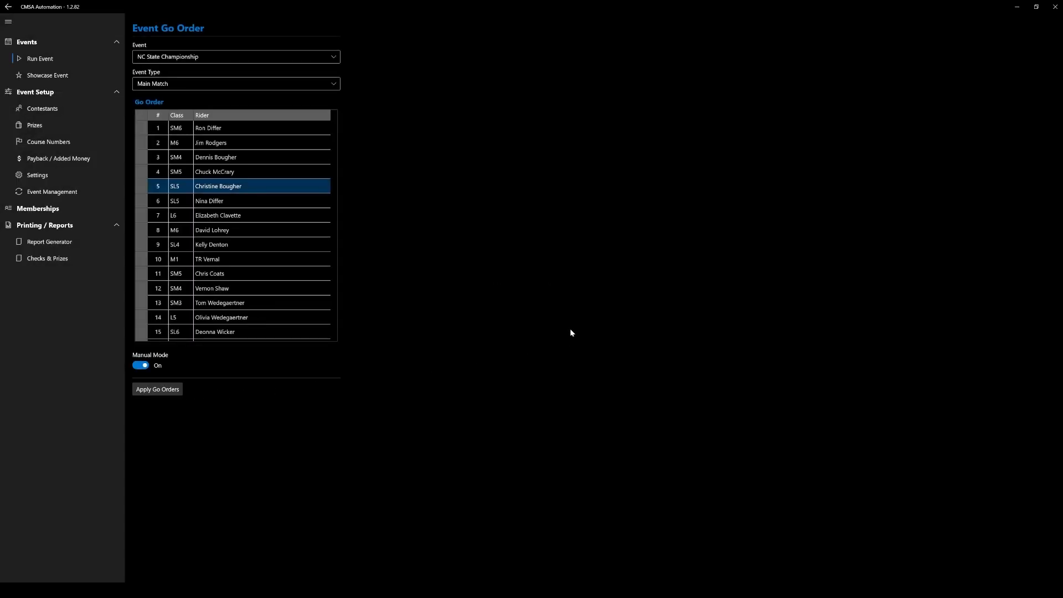
Run the NC State Championship Main Match stage 1 and record a raw time of 45 with a penalty of 15 for the first rider.
left_click(75, 61)
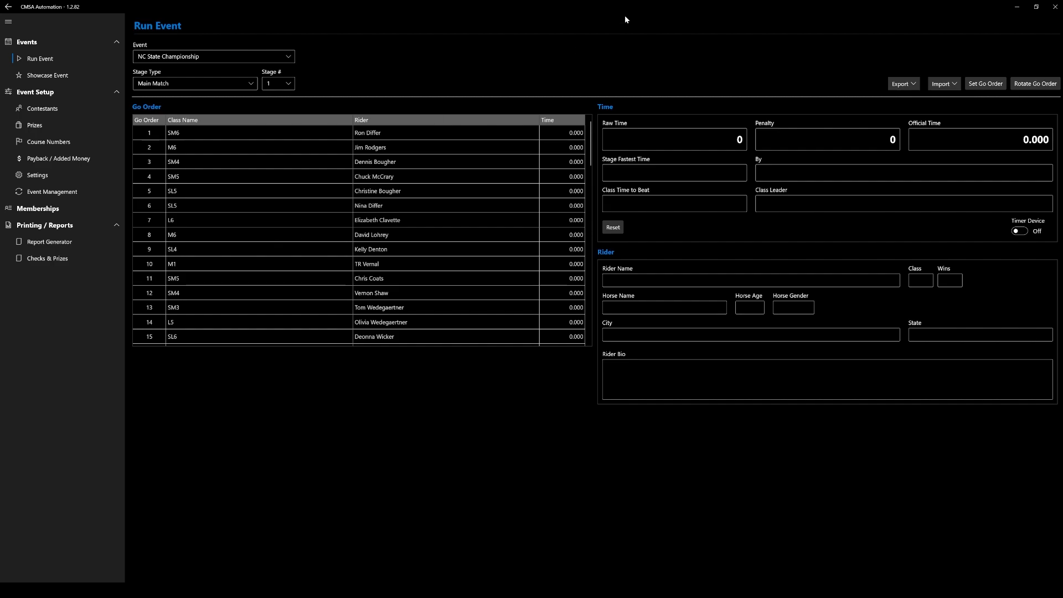
left_click(433, 137)
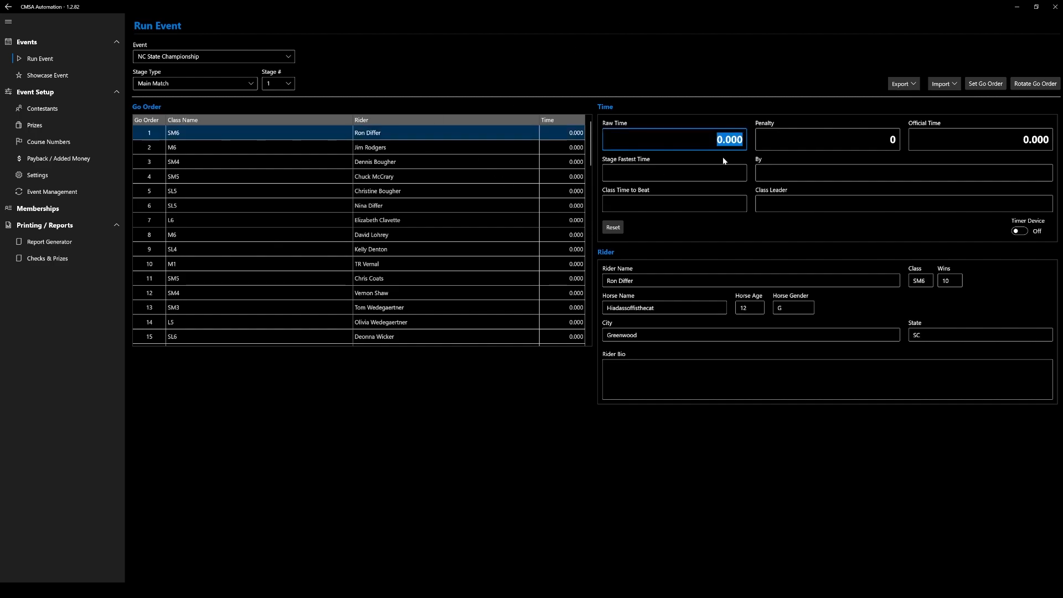
type("45")
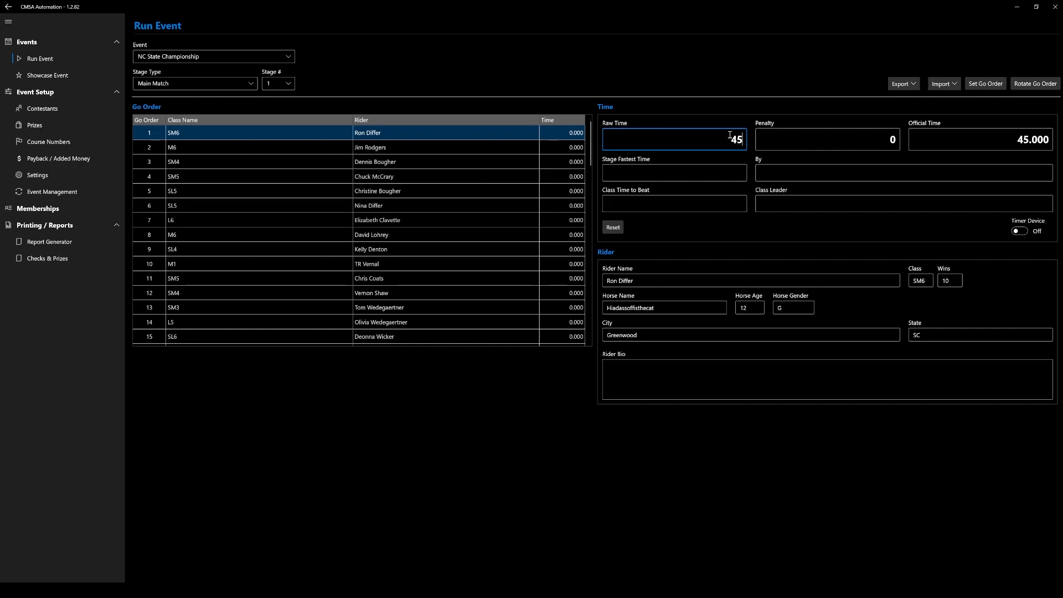
left_click(841, 127)
left_click(866, 142)
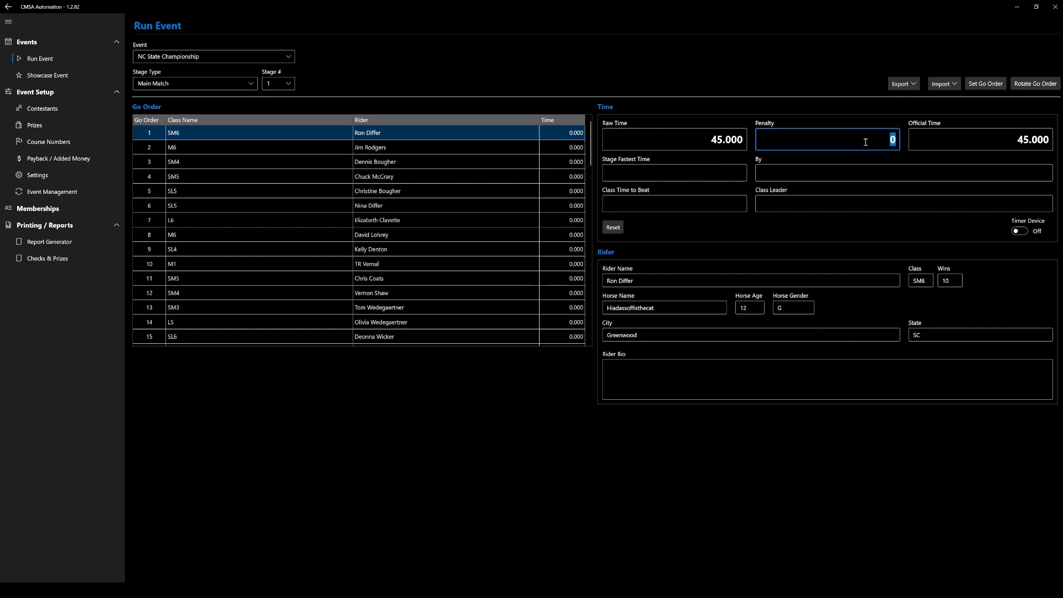
type("15")
key("Return")
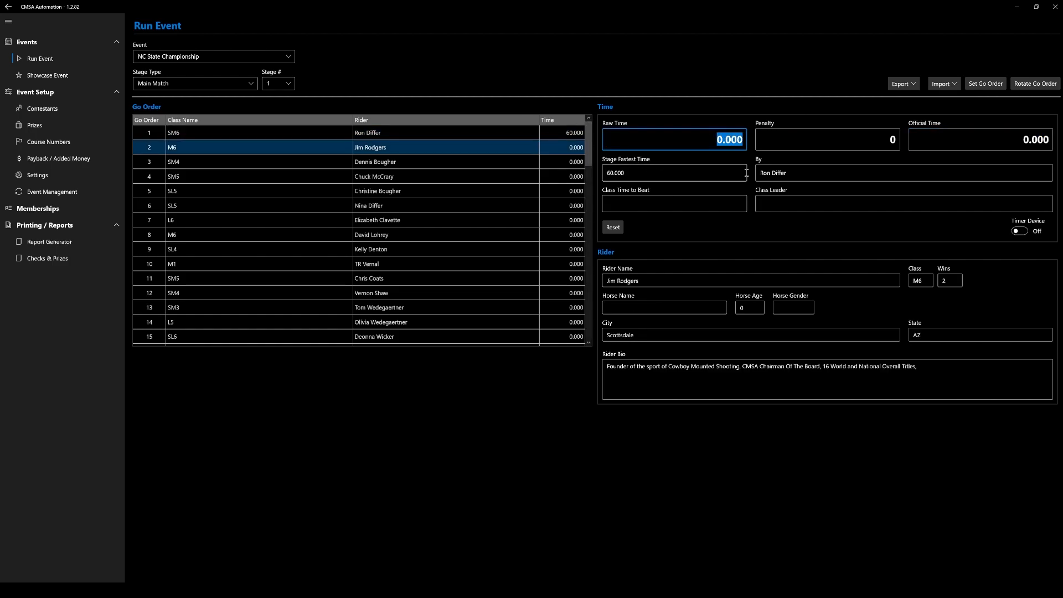
Switch the timer device for the event run on and back off.
left_click(1019, 231)
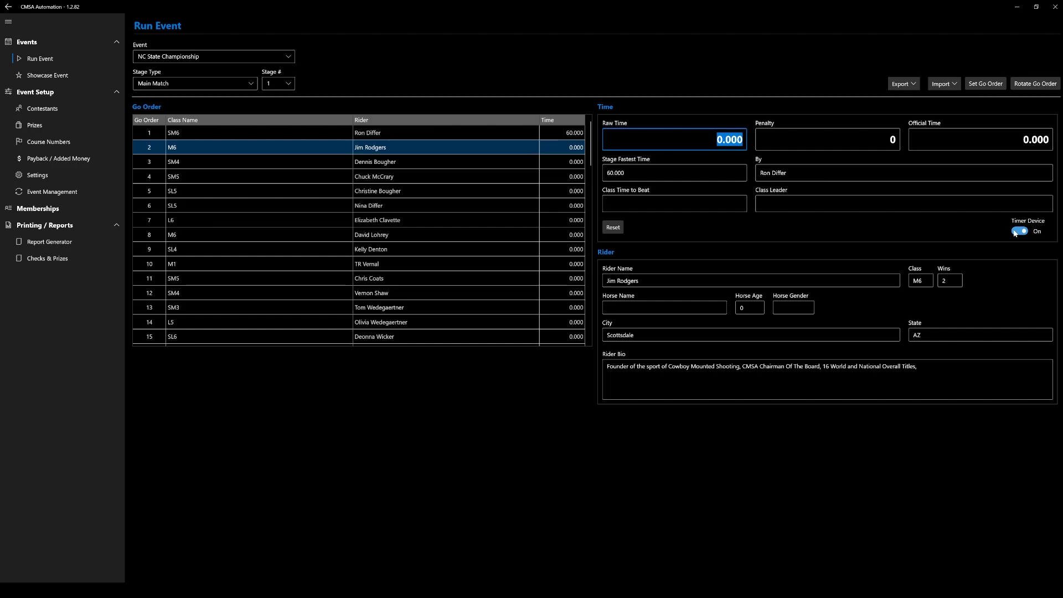
left_click(1018, 231)
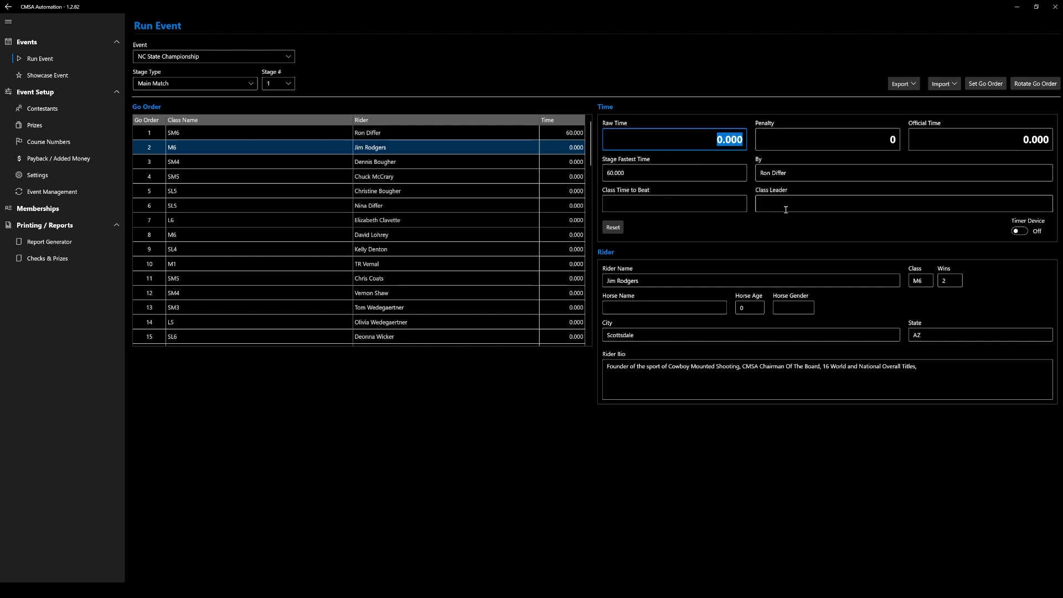
left_click(847, 130)
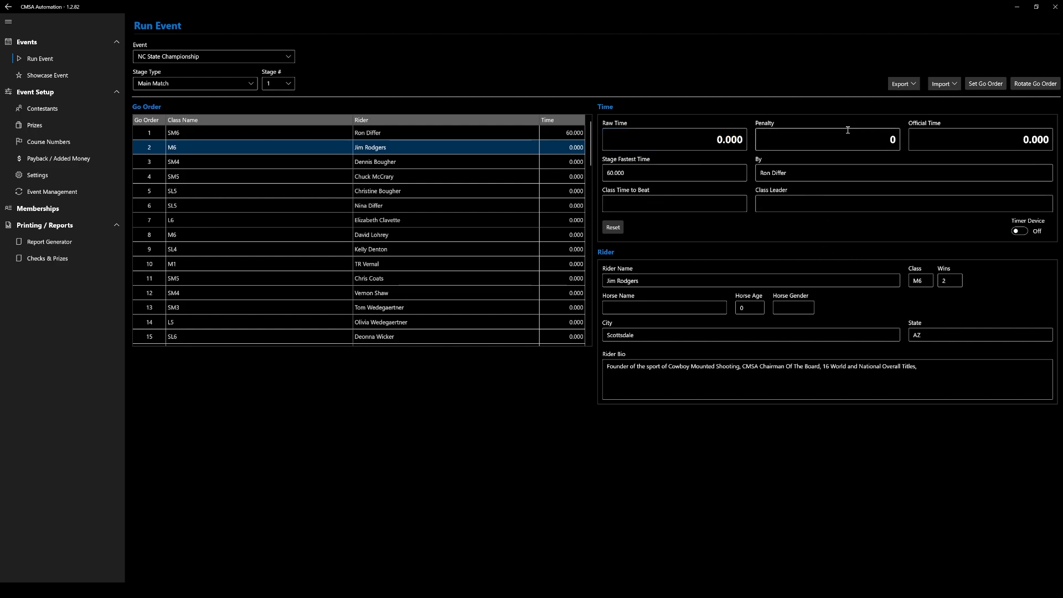
Set the Circuit Payback first place prize of the NC State Championship to Montana Silversmiths Buckle and save it.
left_click(40, 126)
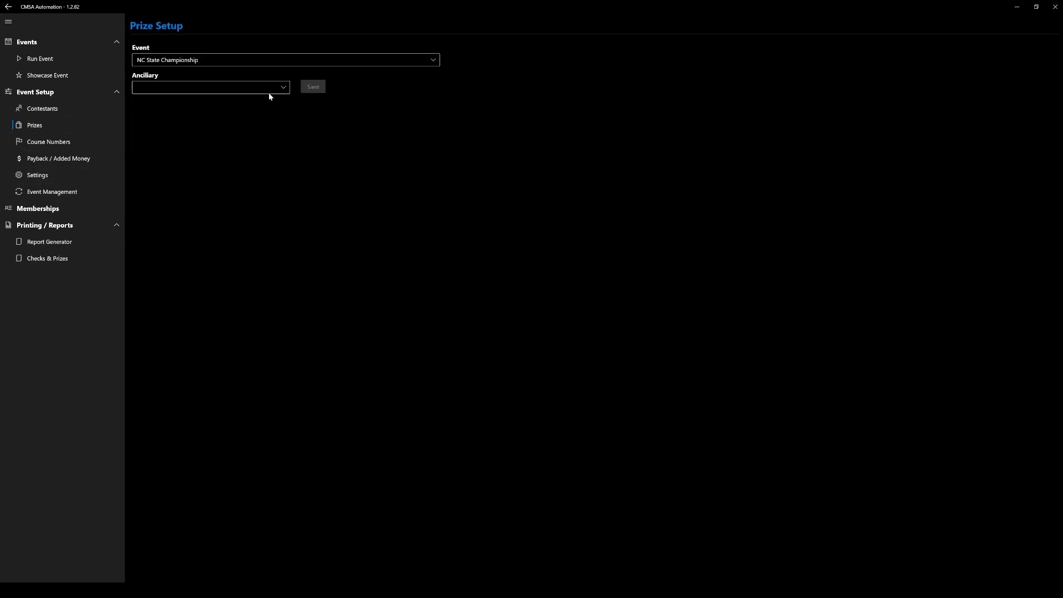
left_click(201, 21)
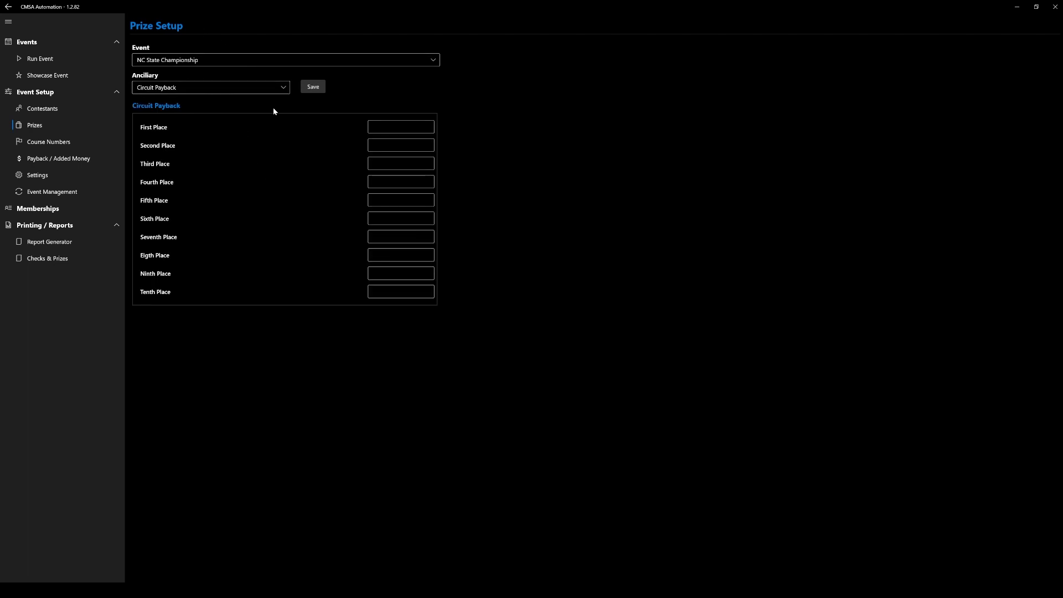
left_click(401, 125)
type("Montan")
type("a Silversmiths Bu")
type("ckle")
left_click(316, 88)
Open the report generator for the NC State Championship and choose the Prize Report.
left_click(74, 242)
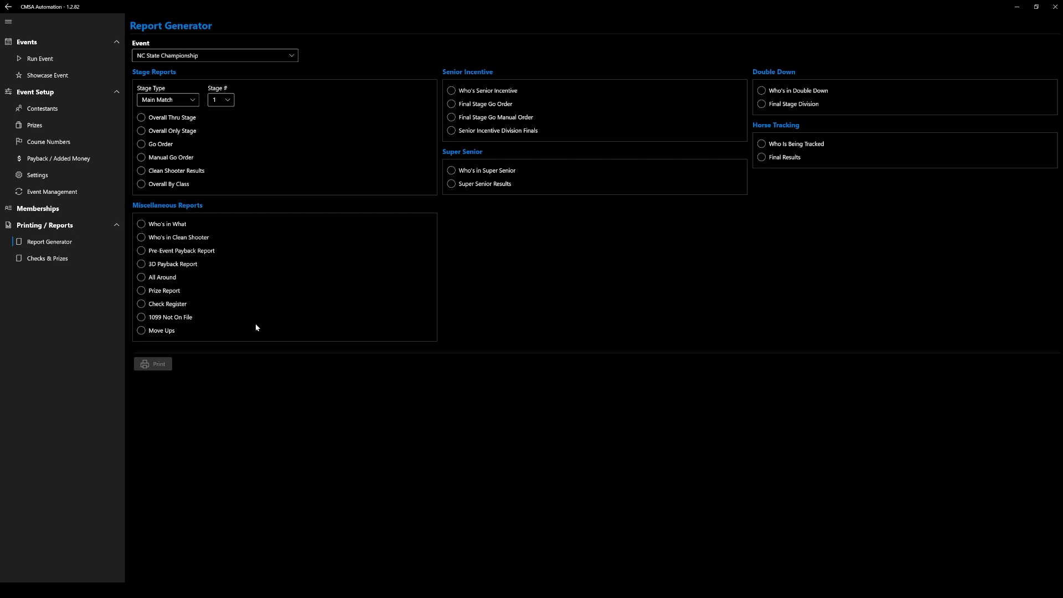
left_click(165, 291)
Print all payout checks for the NC State Championship starting from check number 10545, and close the preview.
left_click(64, 261)
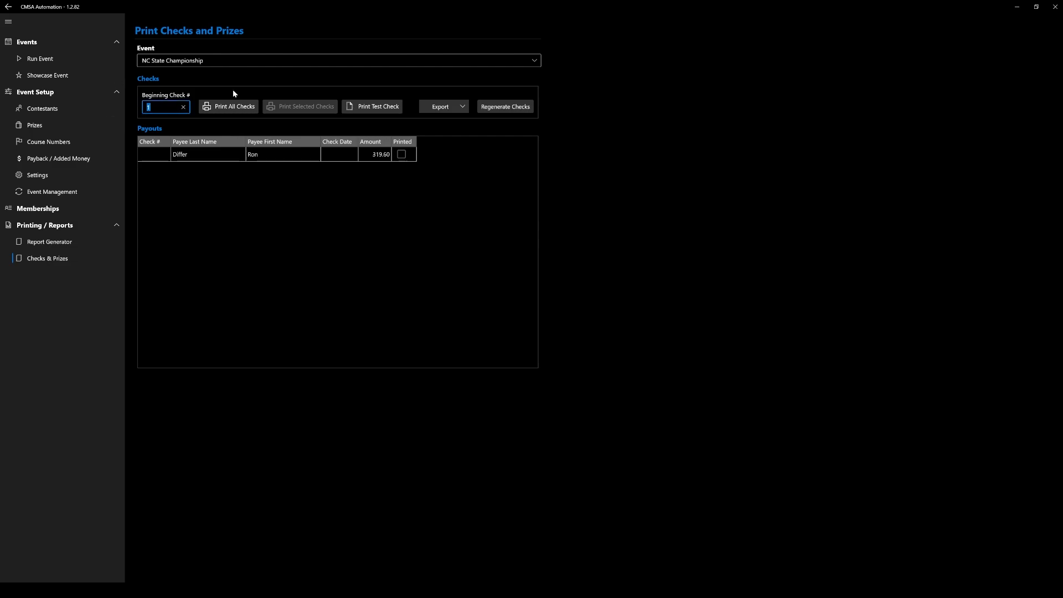
type("10545")
left_click(219, 108)
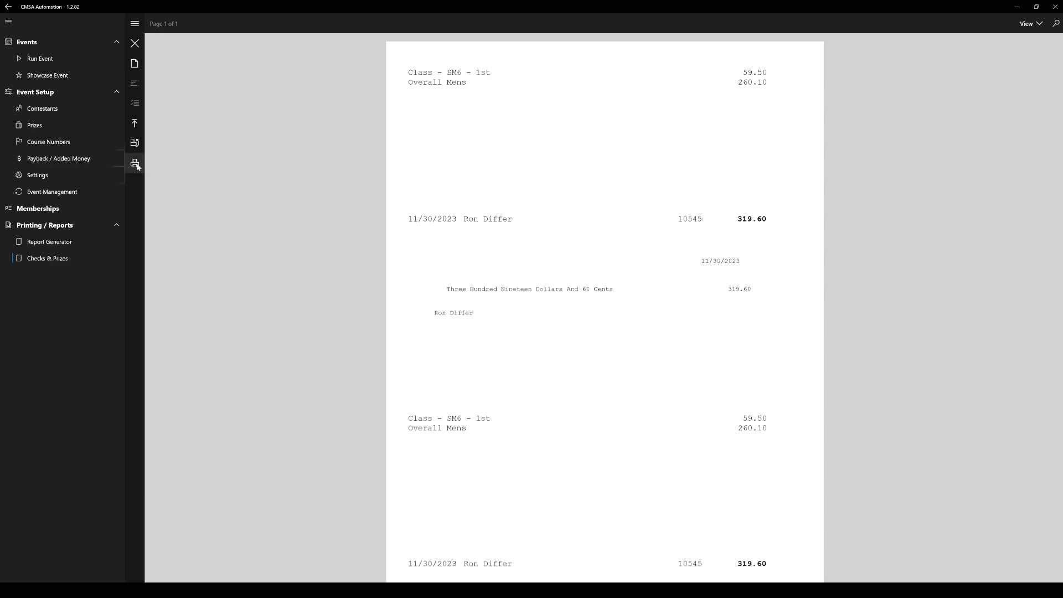
left_click(134, 43)
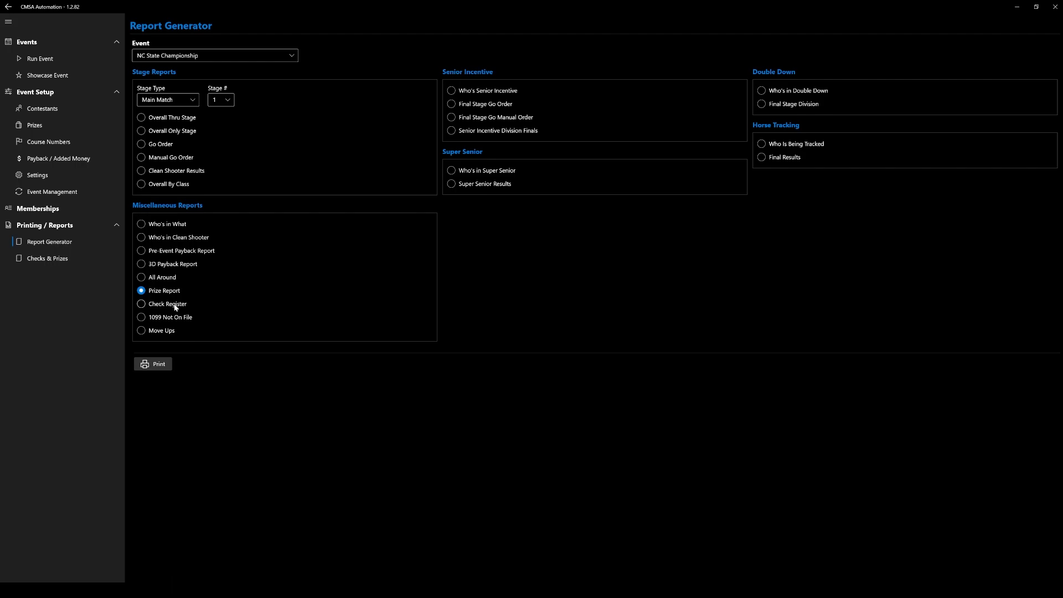
View the Check Register report for the NC State Championship and close the preview.
left_click(175, 305)
left_click(158, 366)
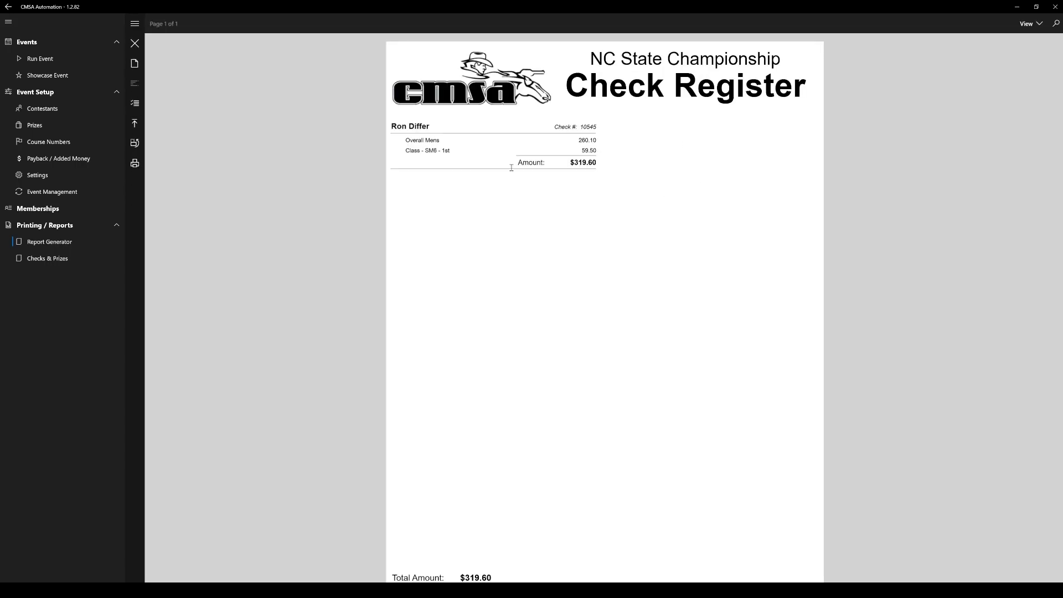
left_click(135, 43)
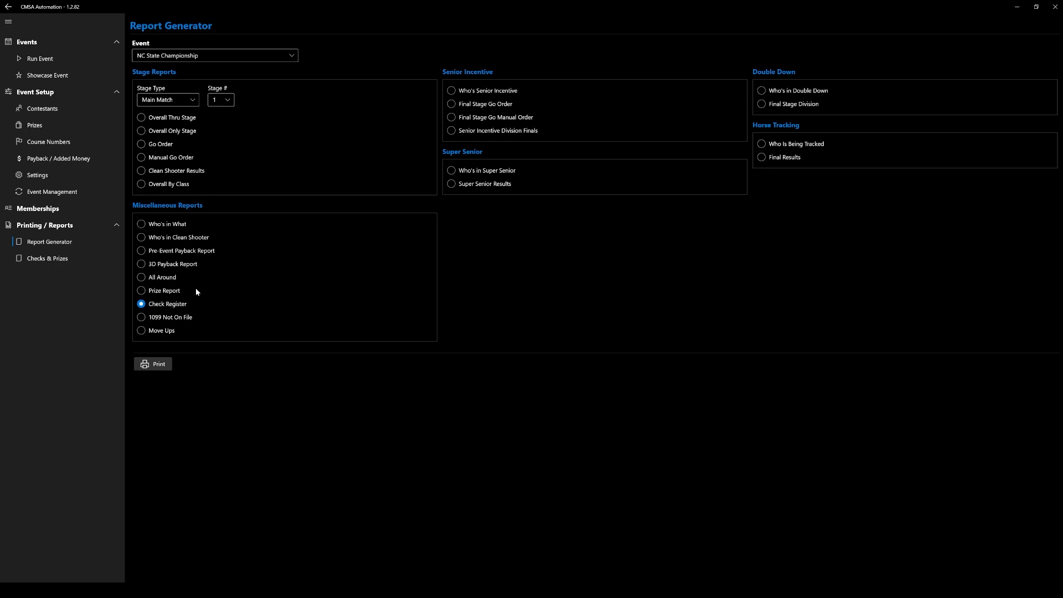
Close the NC State Championship event in Event Management.
left_click(69, 193)
left_click(277, 141)
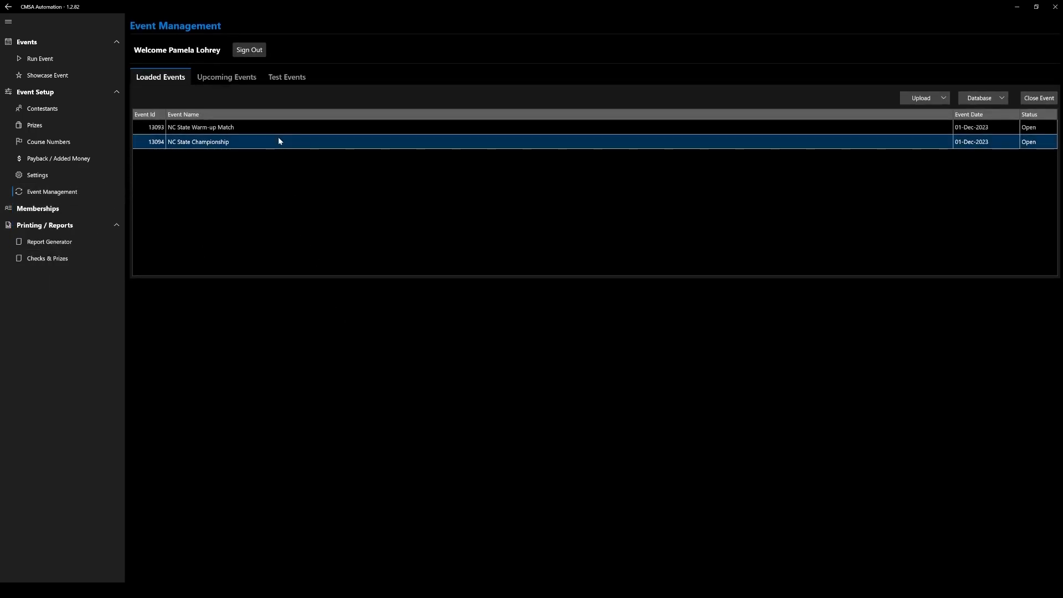
left_click(1041, 98)
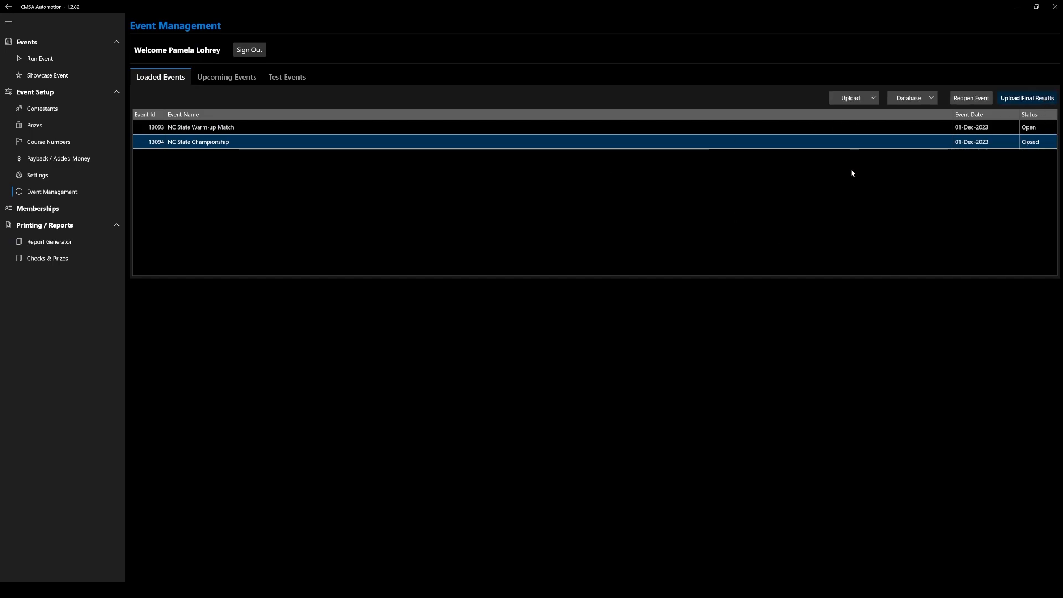